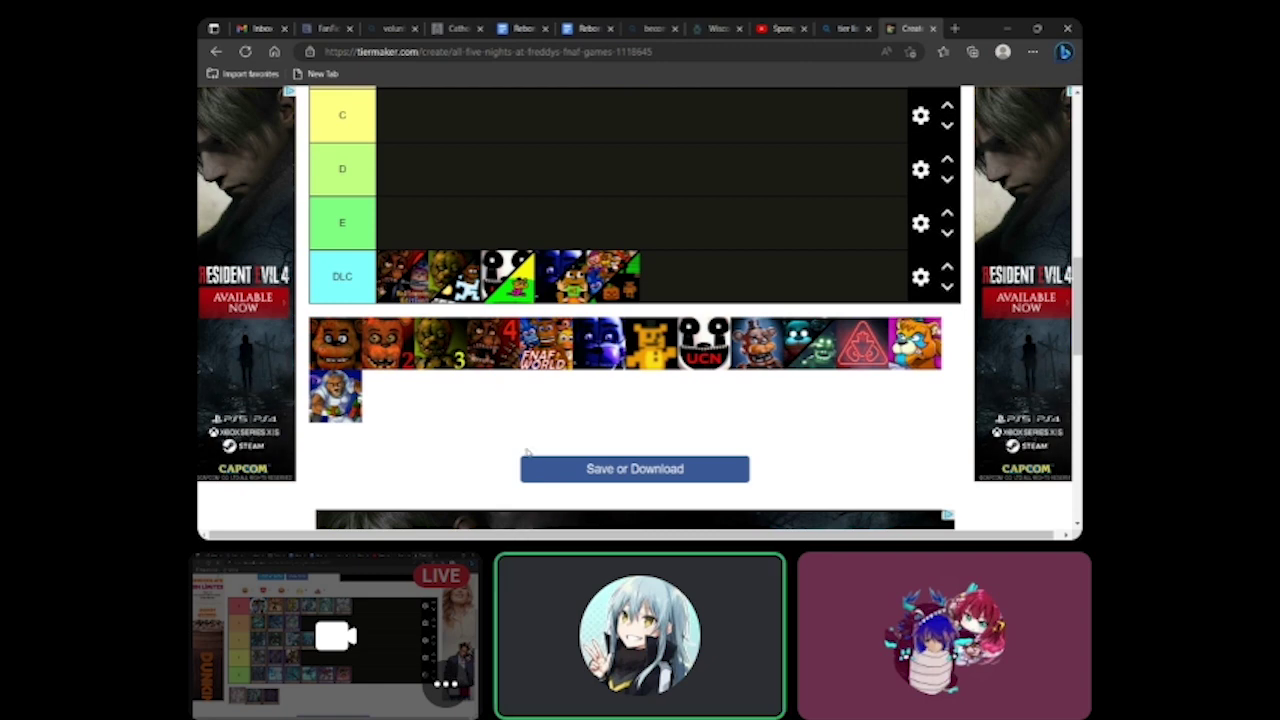
Move the original Five Nights at Freddy's tile from the unranked pool into the S row
scroll(525, 450, up, 5)
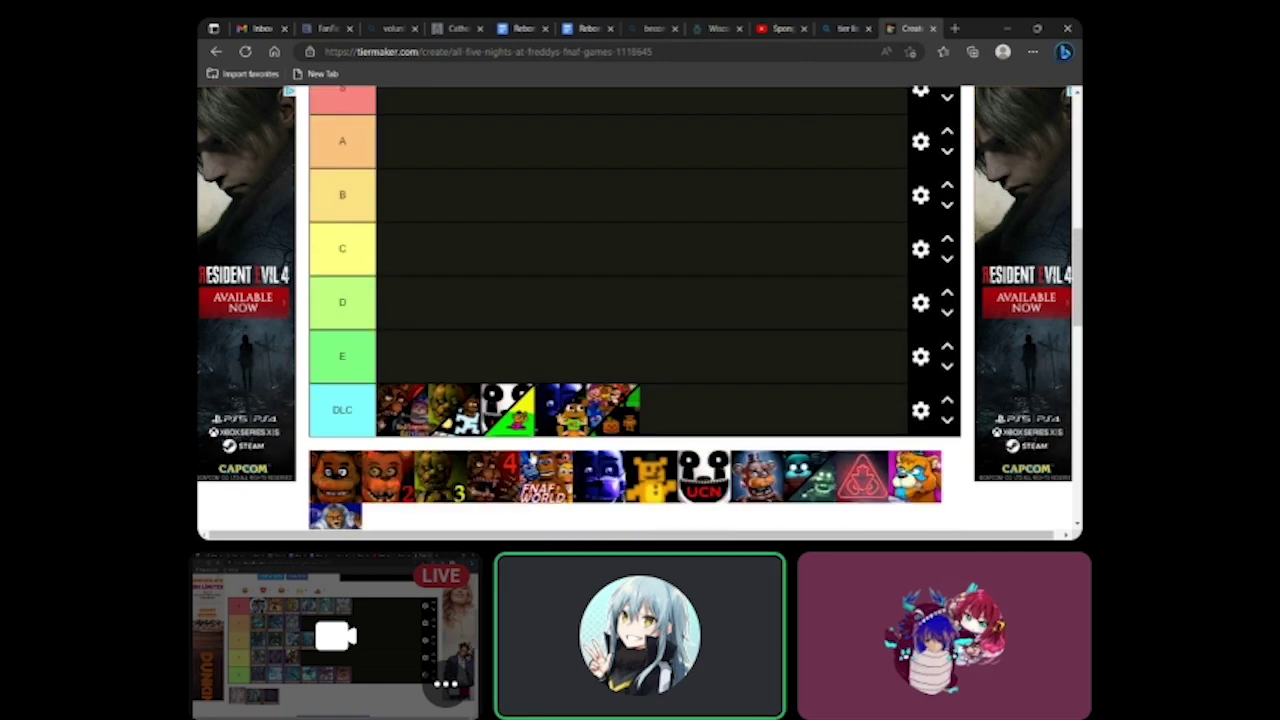
scroll(532, 457, down, 4)
scroll(532, 457, down, 1)
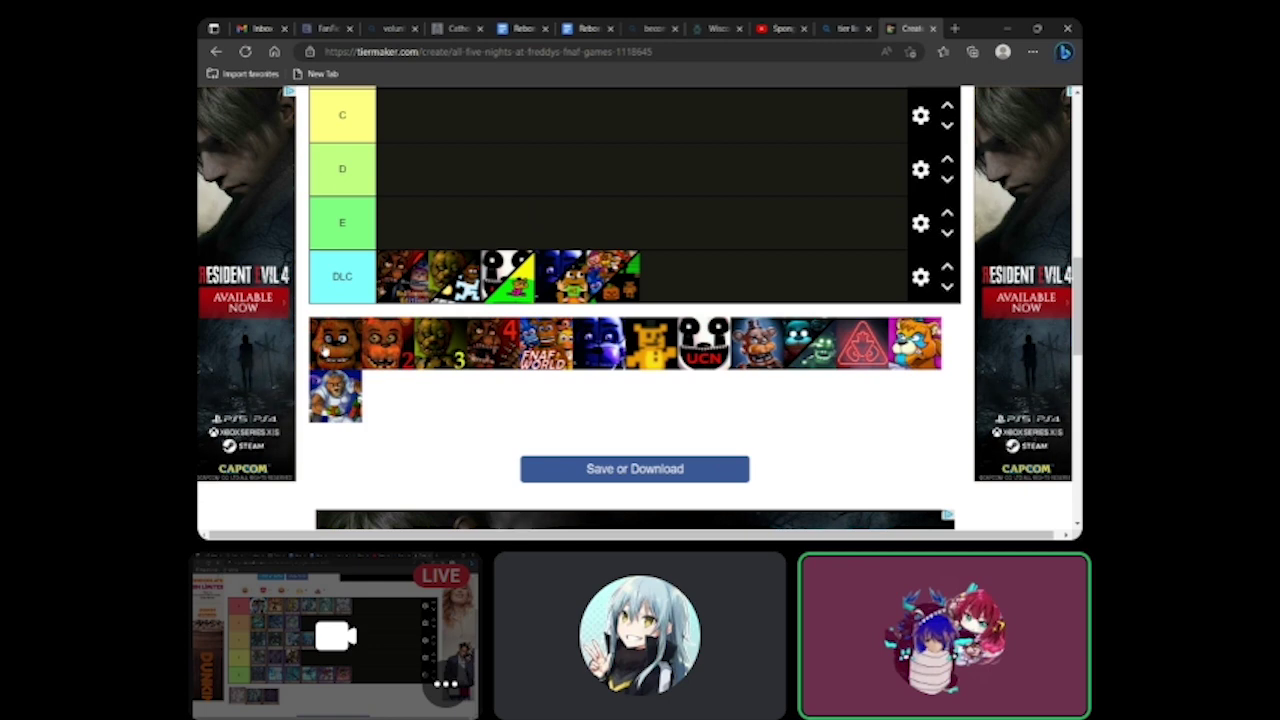
drag(325, 340, 407, 158)
scroll(327, 343, up, 2)
scroll(480, 334, up, 1)
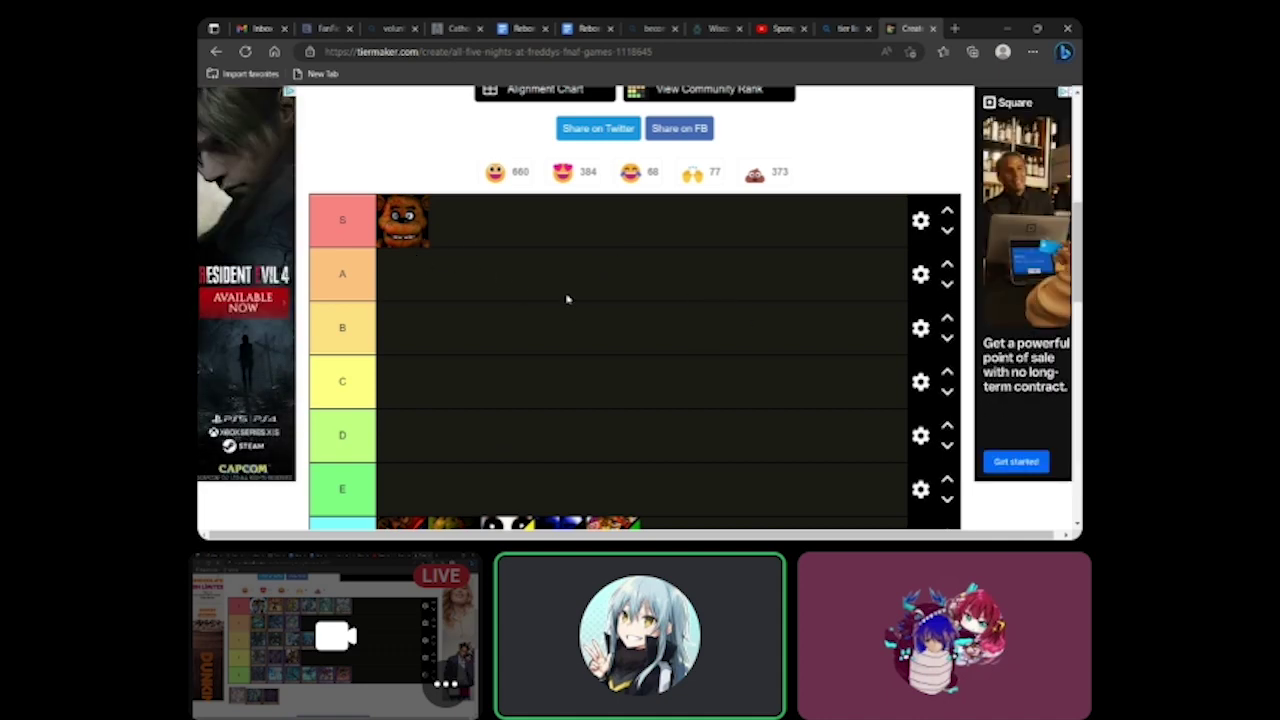
scroll(547, 326, down, 1)
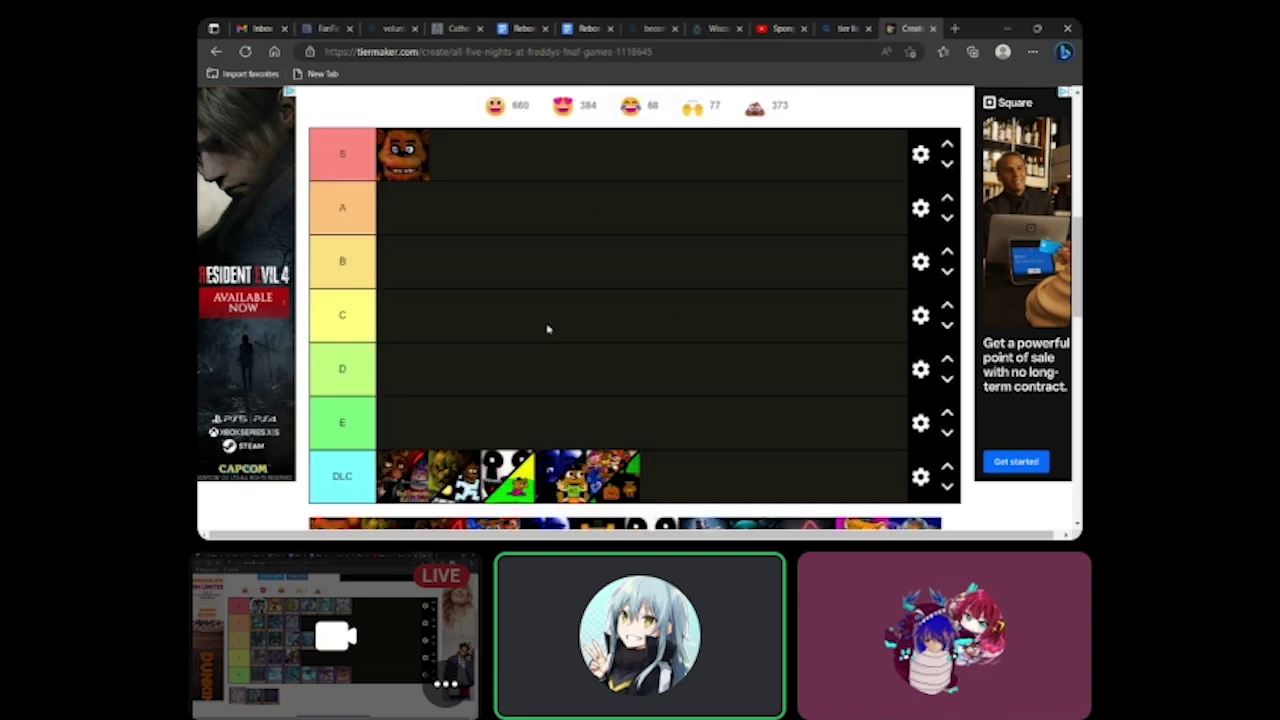
scroll(549, 330, down, 1)
scroll(551, 332, up, 1)
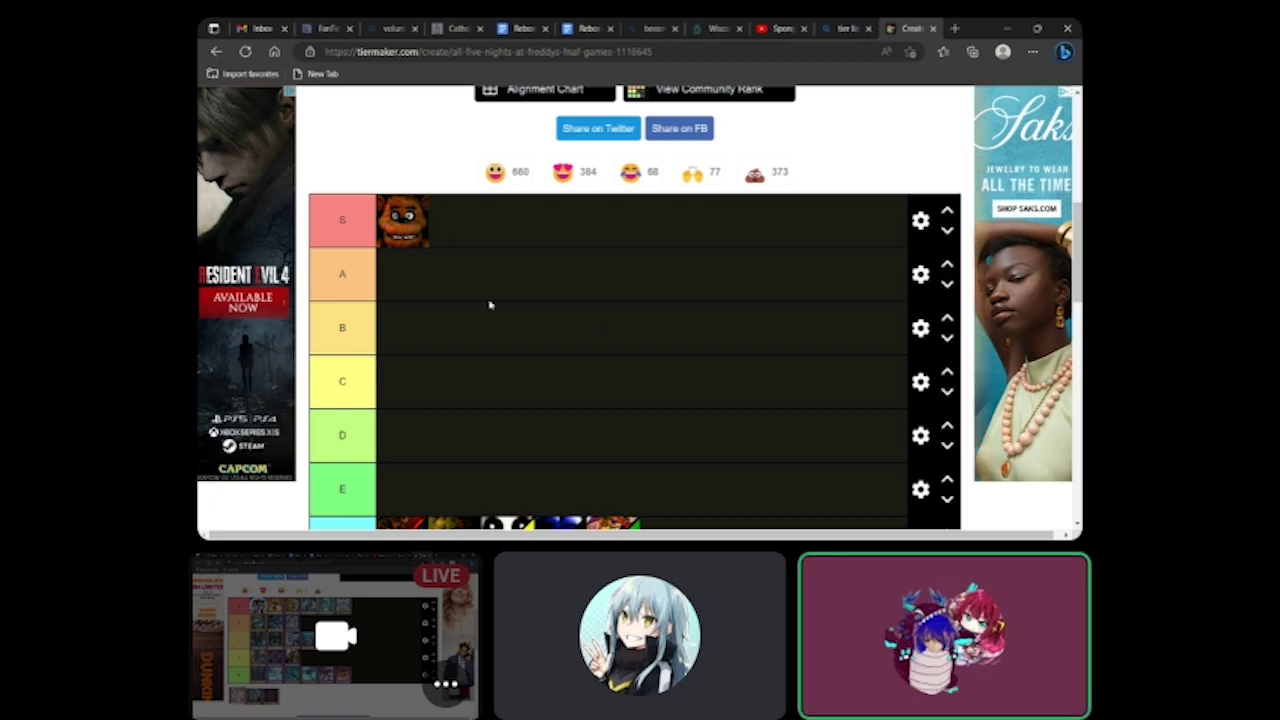
scroll(478, 296, down, 2)
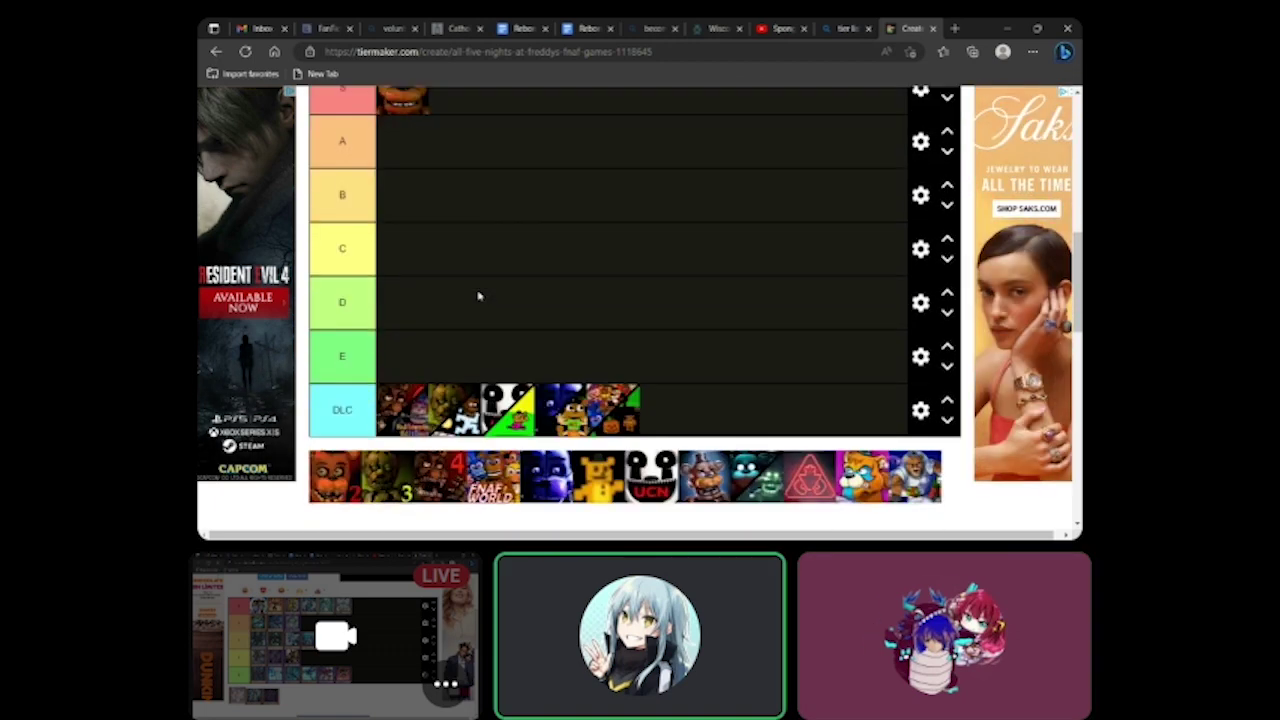
scroll(478, 296, up, 2)
scroll(478, 296, down, 1)
scroll(478, 296, down, 1)
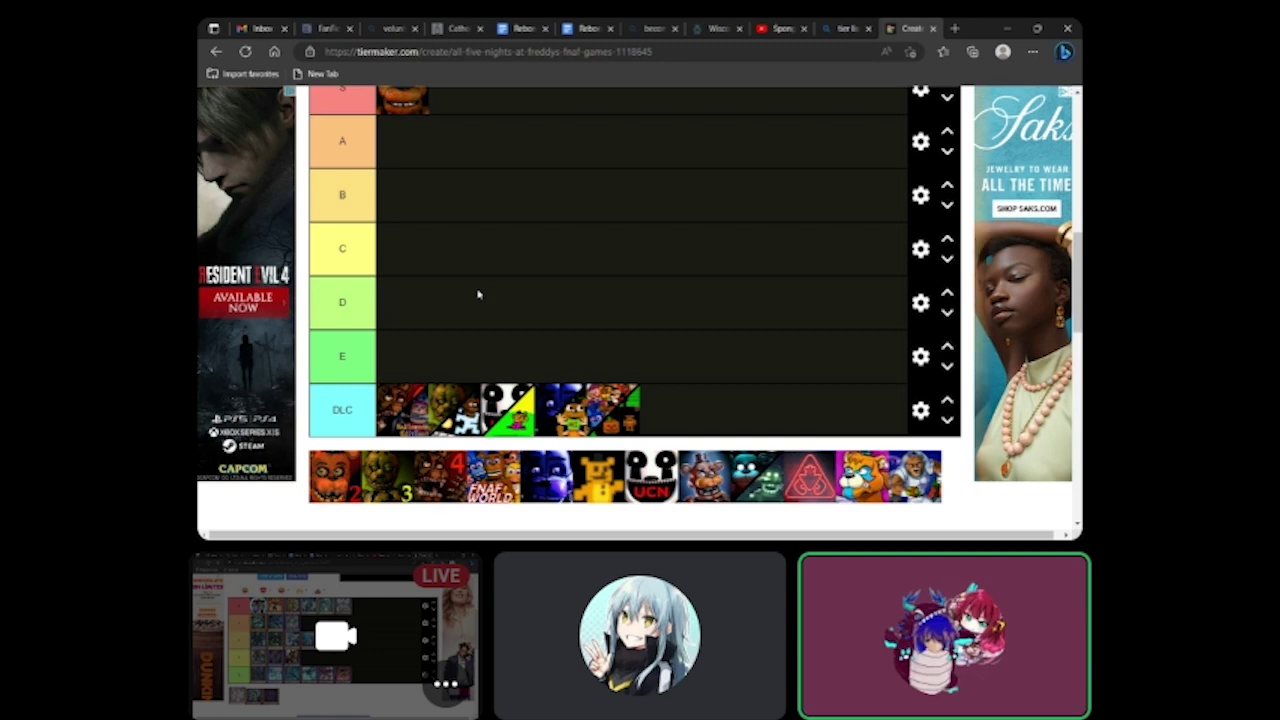
scroll(478, 295, up, 1)
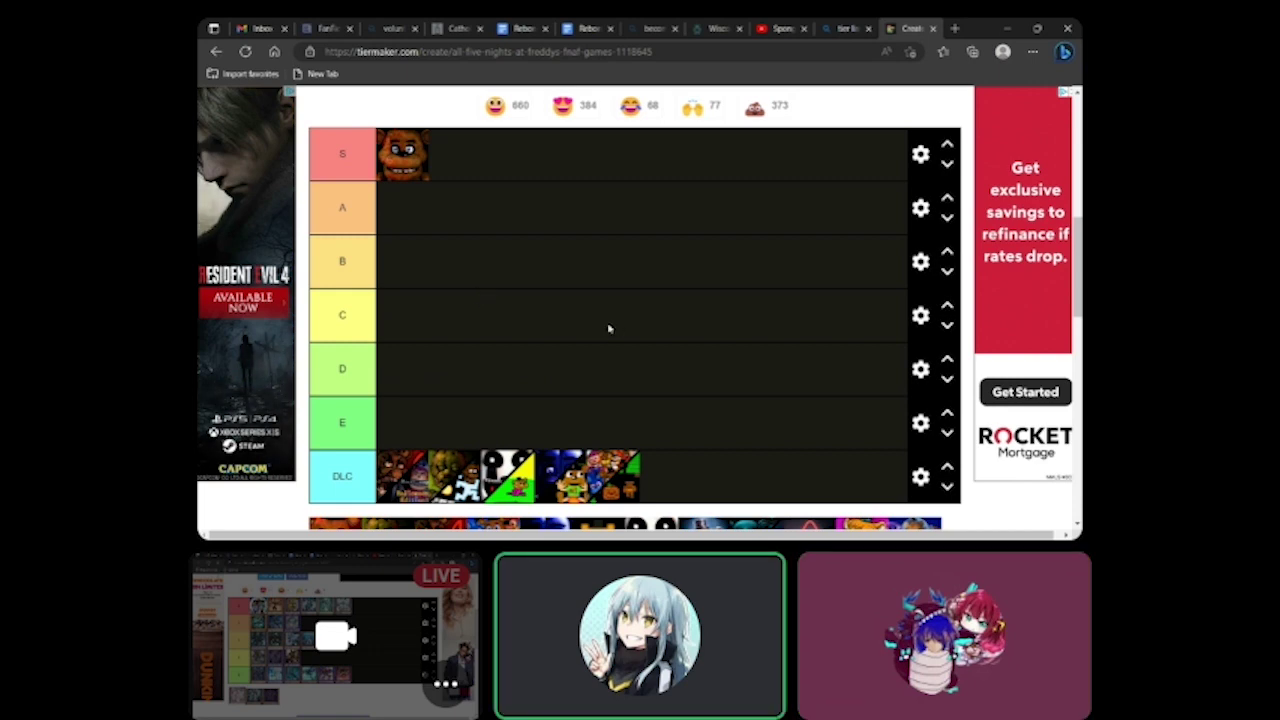
scroll(608, 328, up, 3)
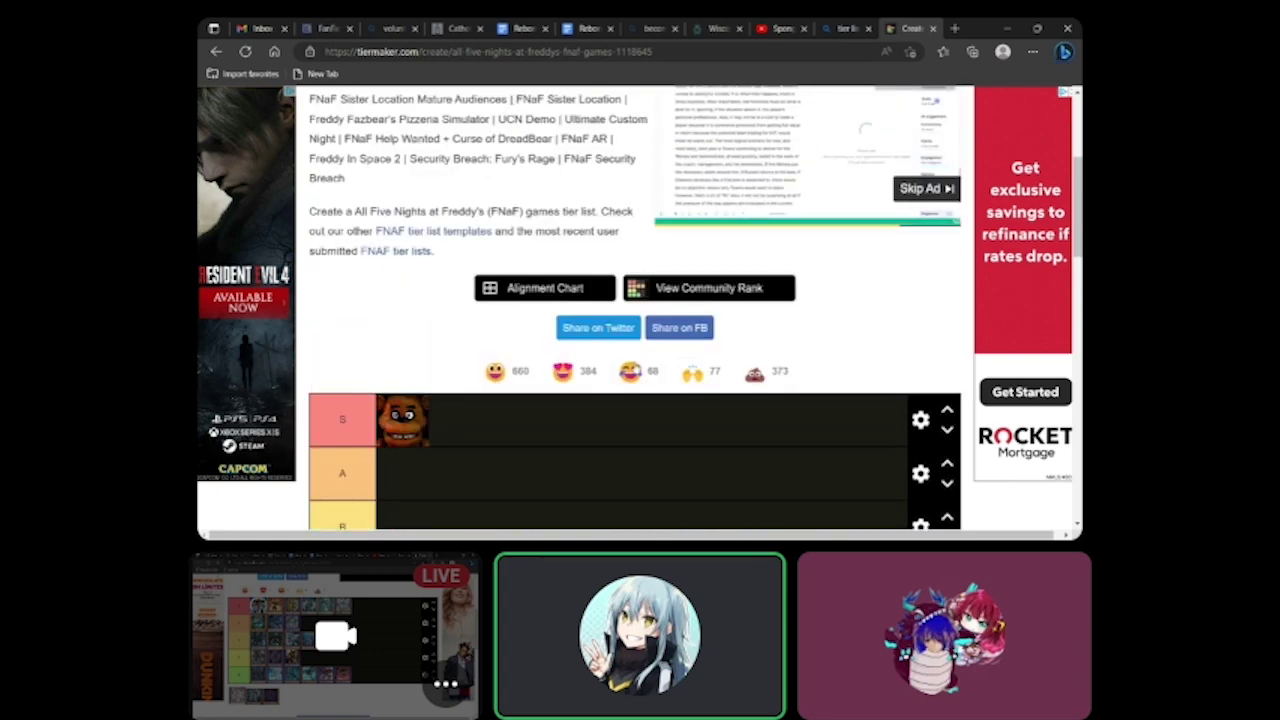
scroll(634, 367, down, 2)
scroll(634, 367, down, 1)
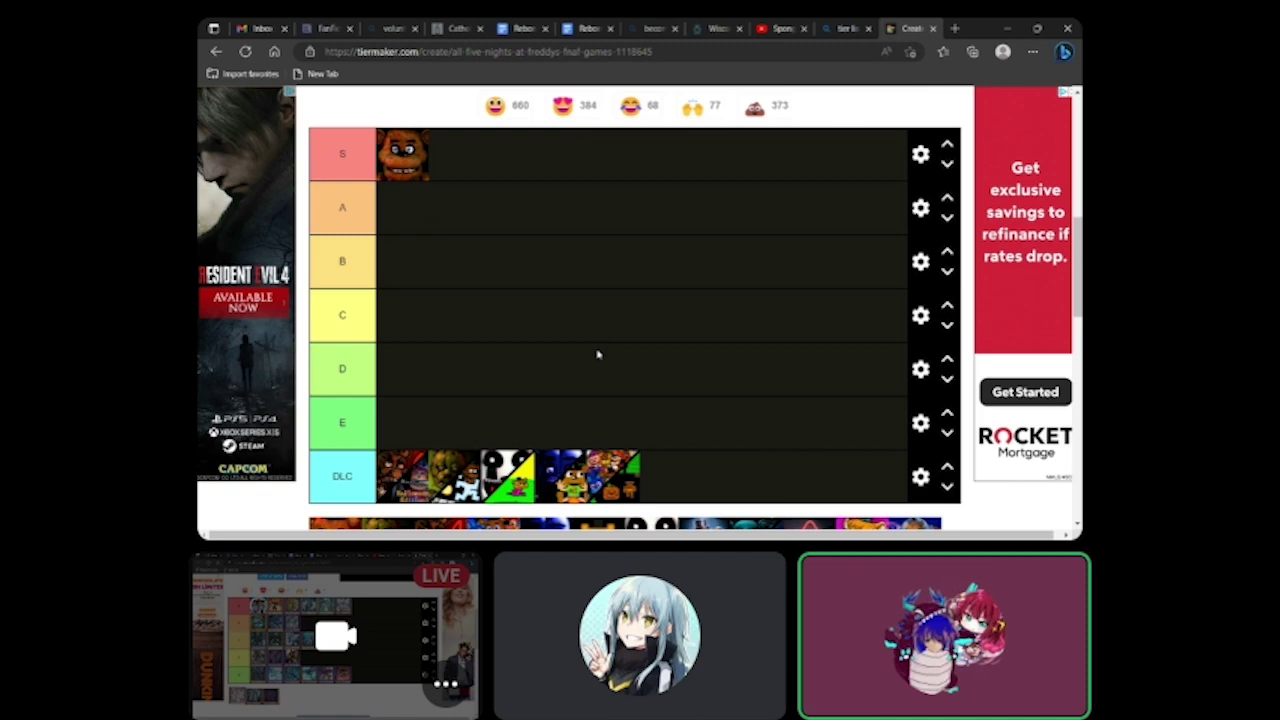
scroll(597, 354, down, 1)
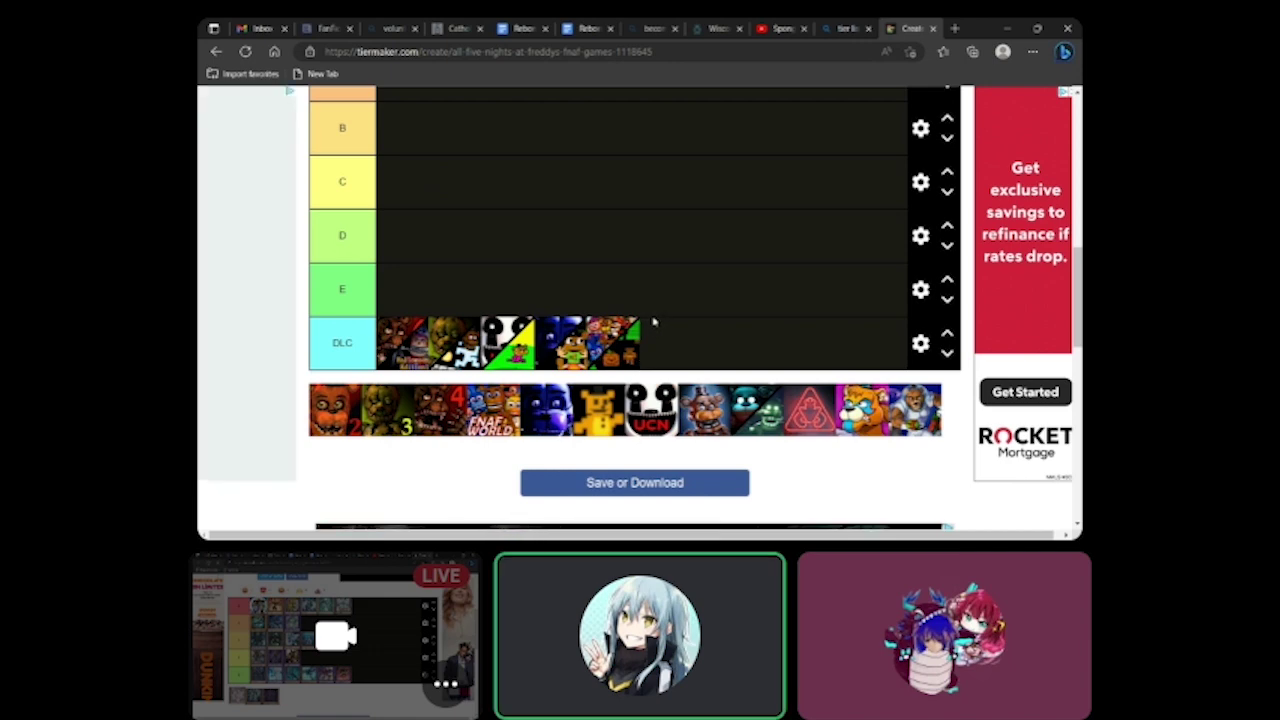
scroll(655, 321, up, 2)
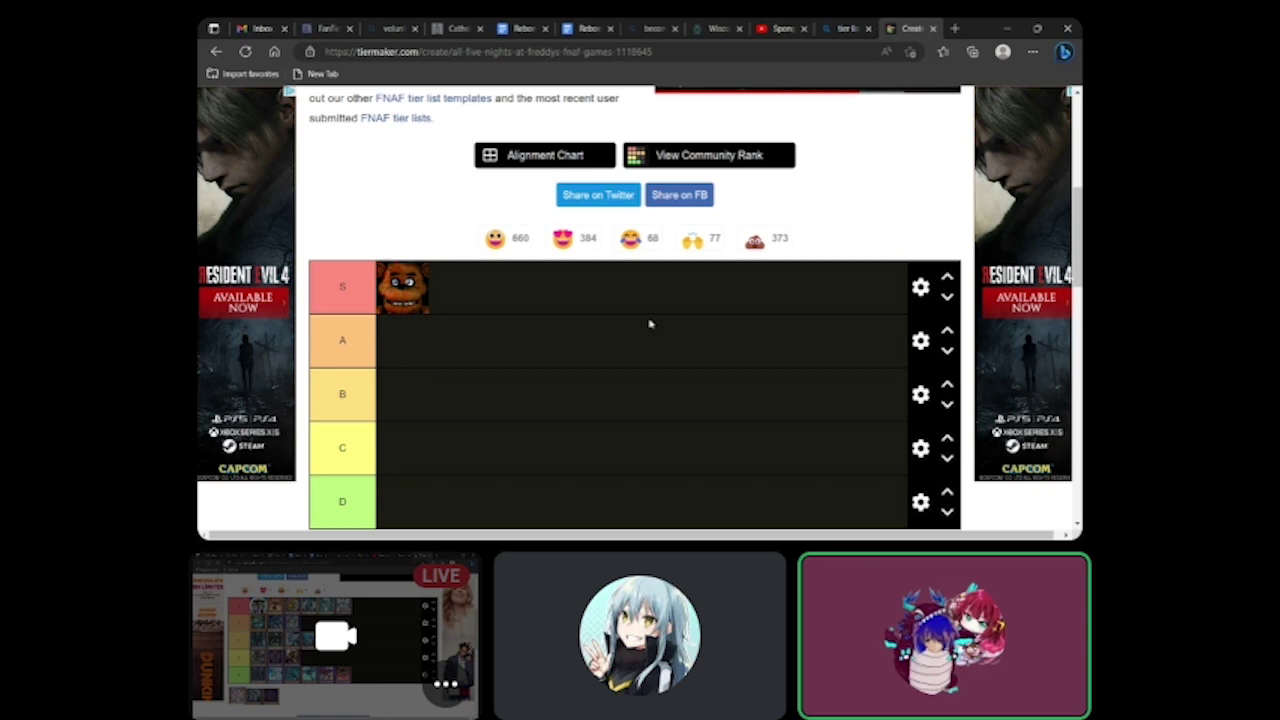
scroll(649, 324, down, 1)
scroll(649, 324, down, 1)
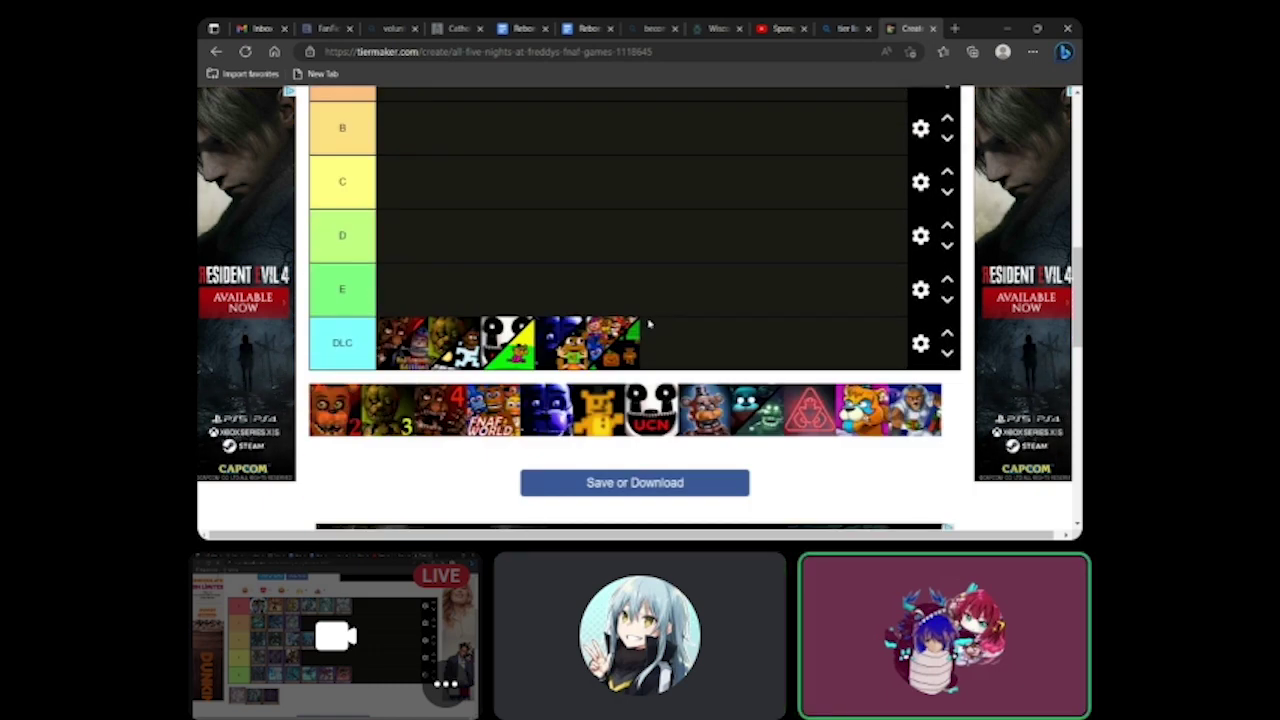
scroll(503, 205, up, 1)
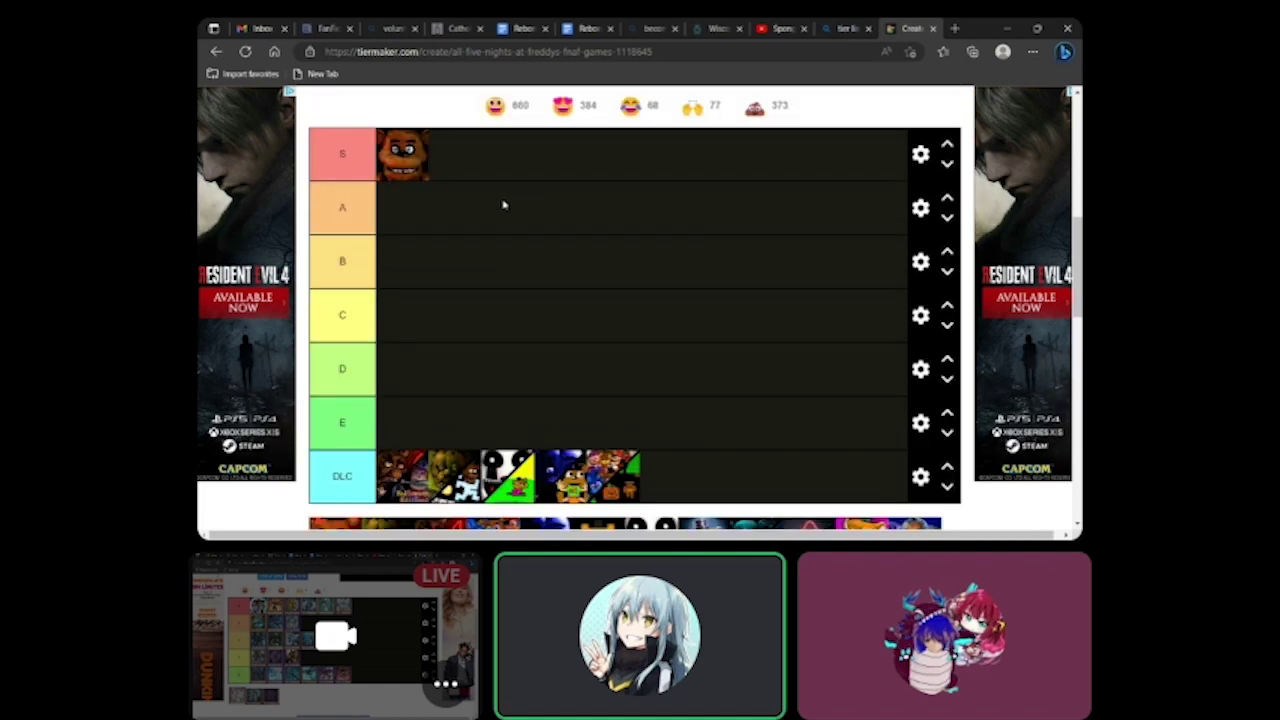
scroll(503, 205, down, 2)
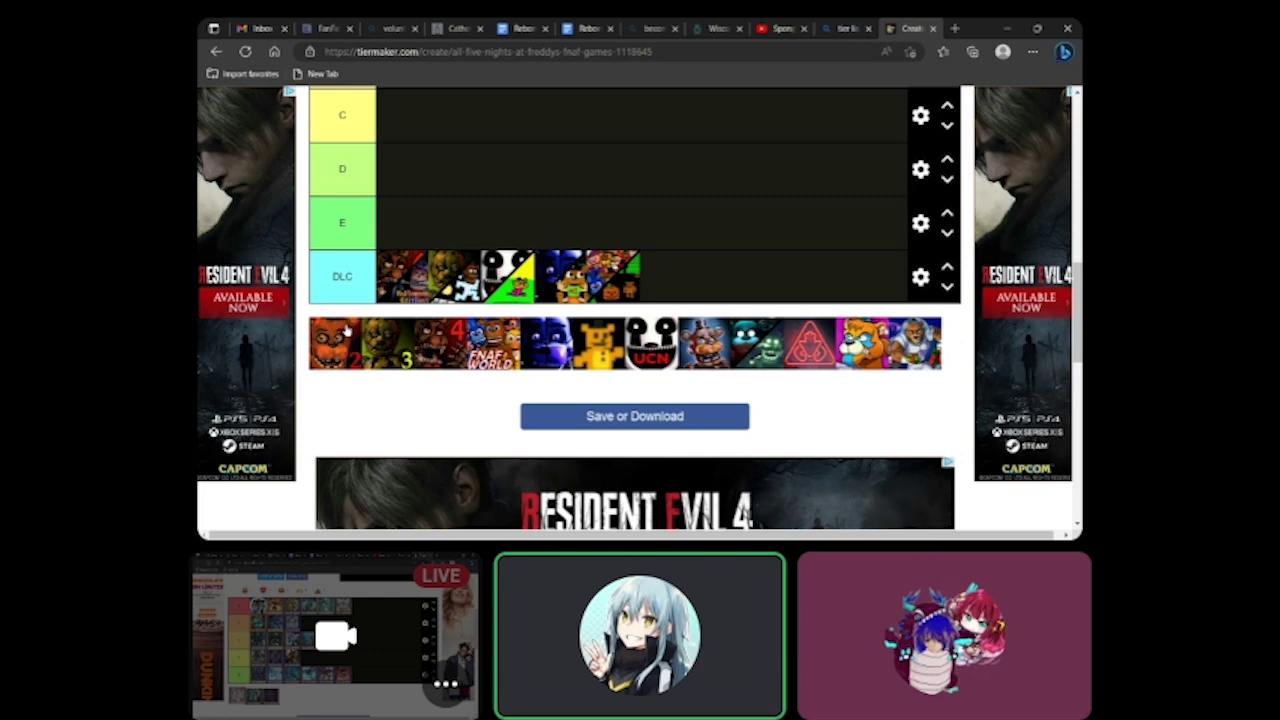
scroll(389, 259, up, 1)
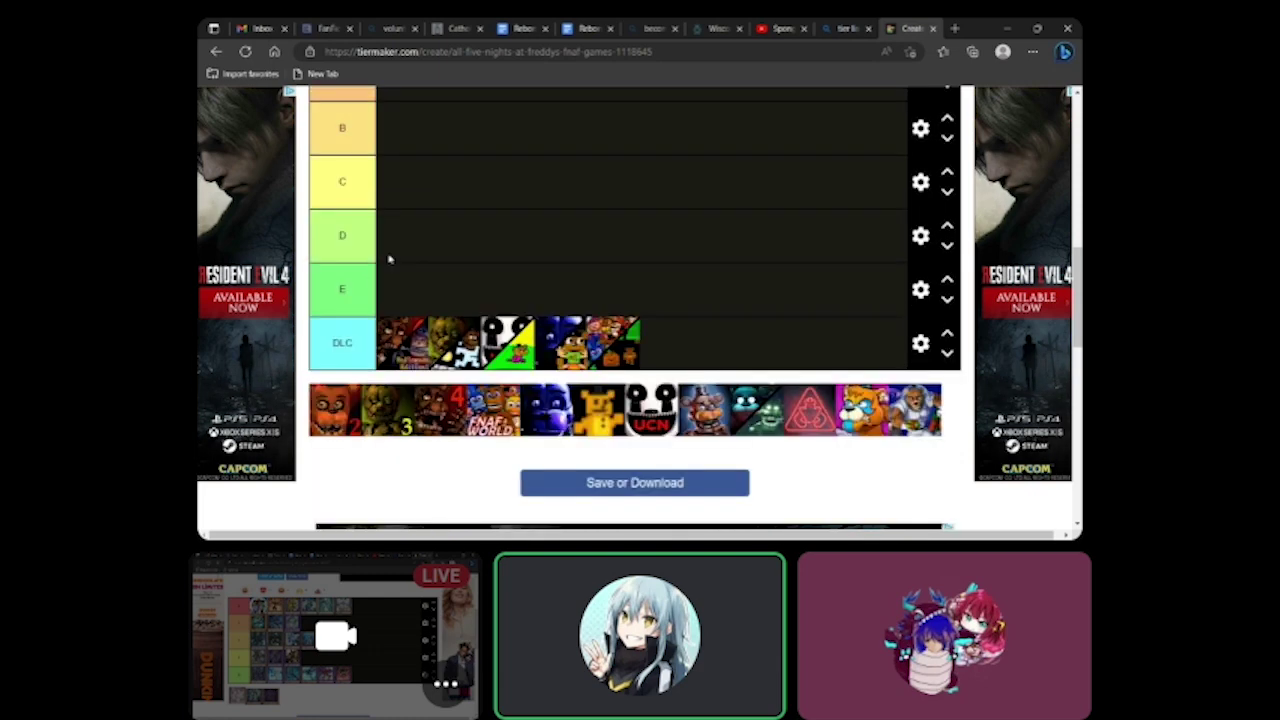
scroll(389, 259, up, 5)
scroll(420, 290, down, 1)
scroll(410, 290, down, 1)
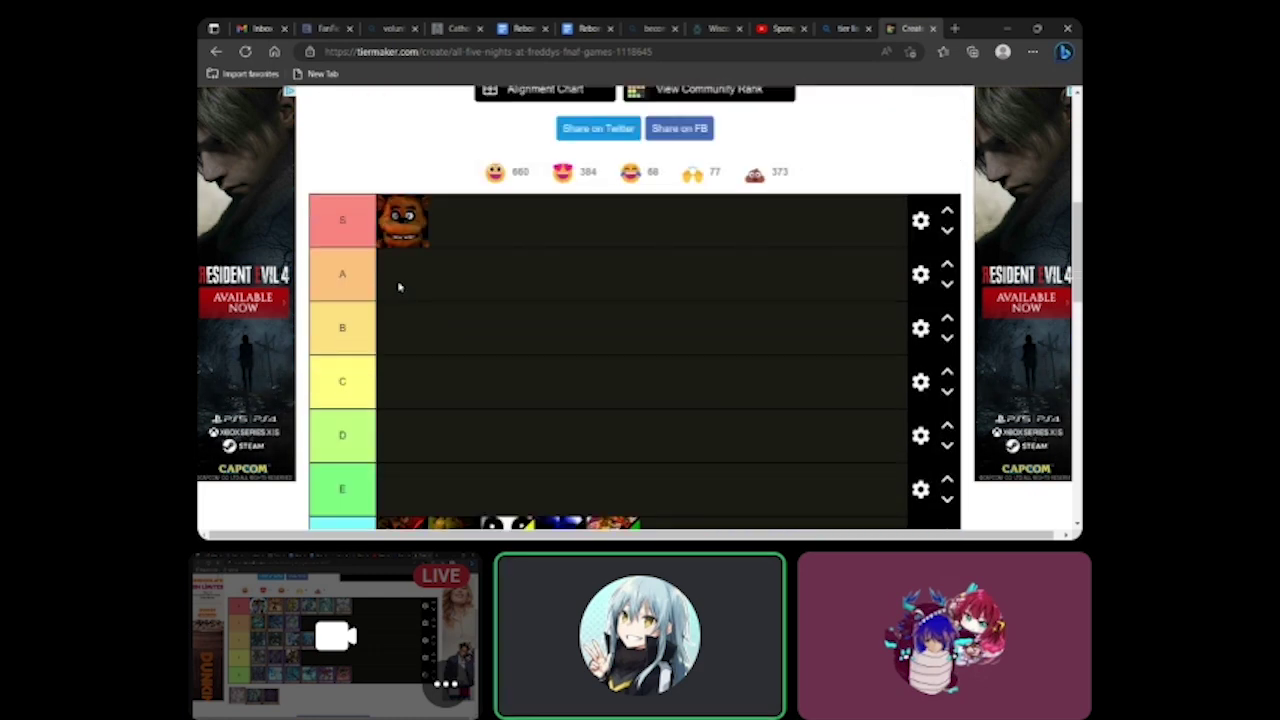
scroll(388, 372, down, 2)
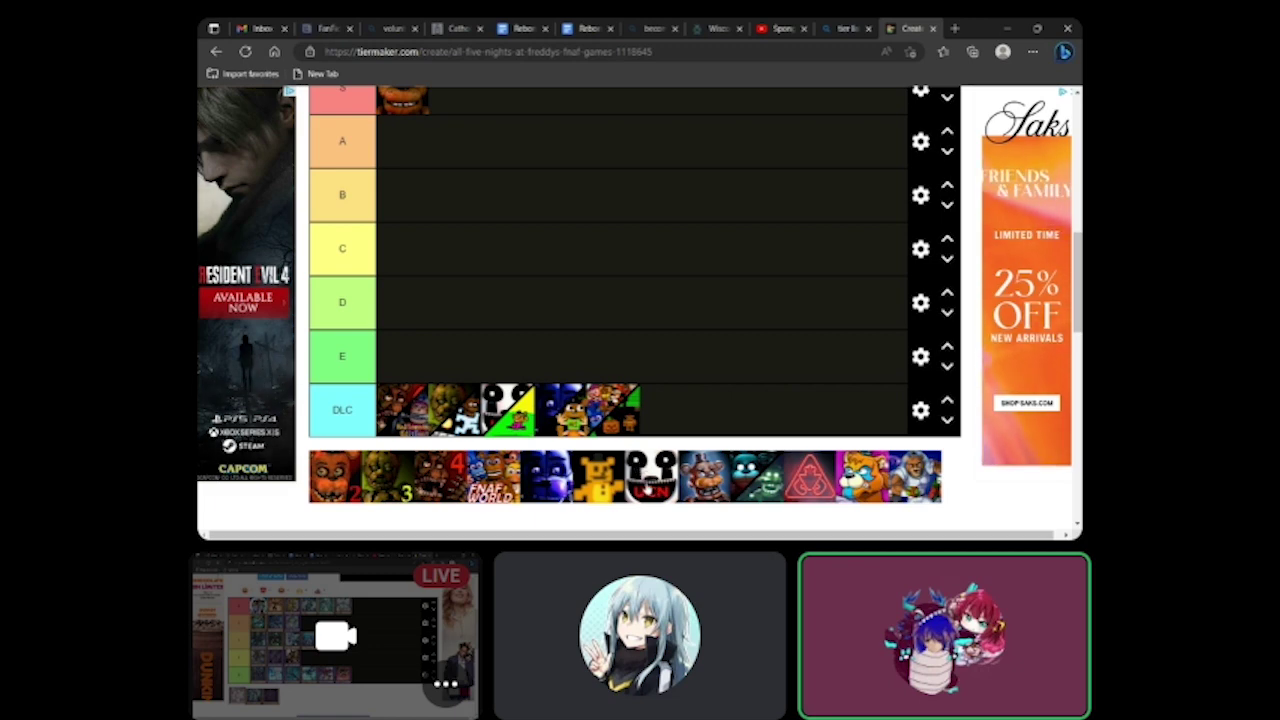
scroll(642, 446, up, 2)
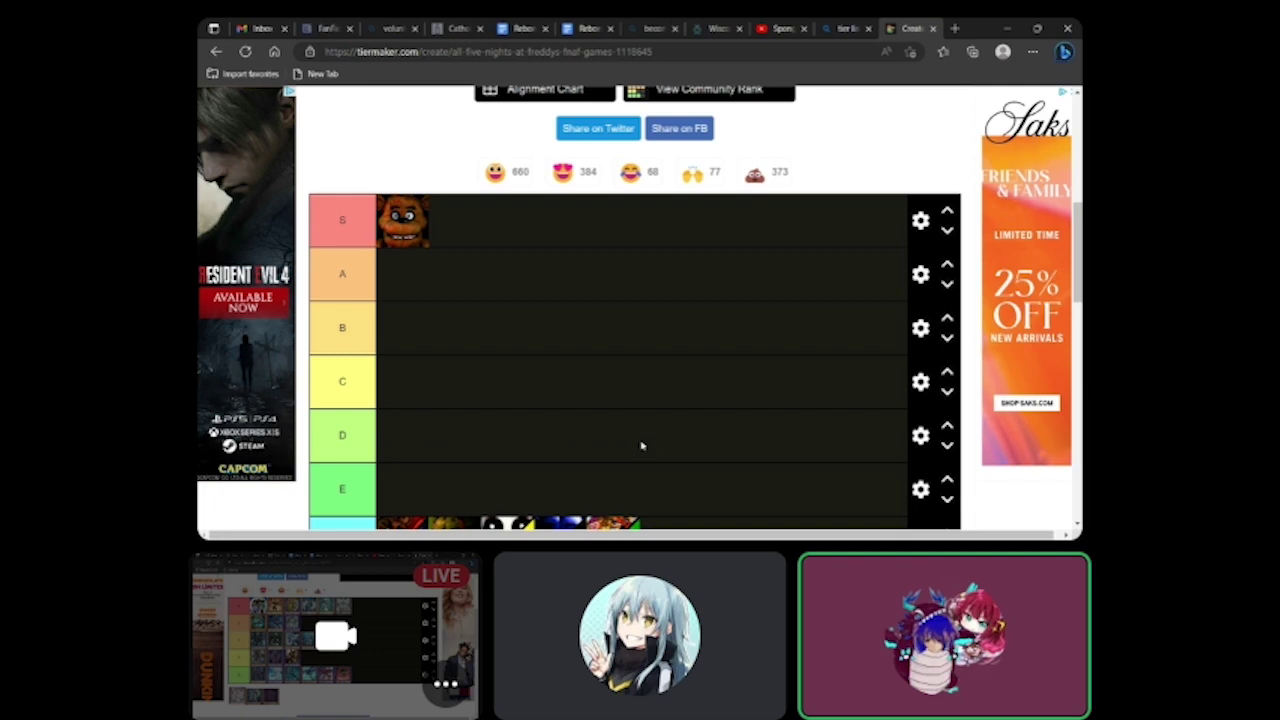
scroll(642, 446, down, 3)
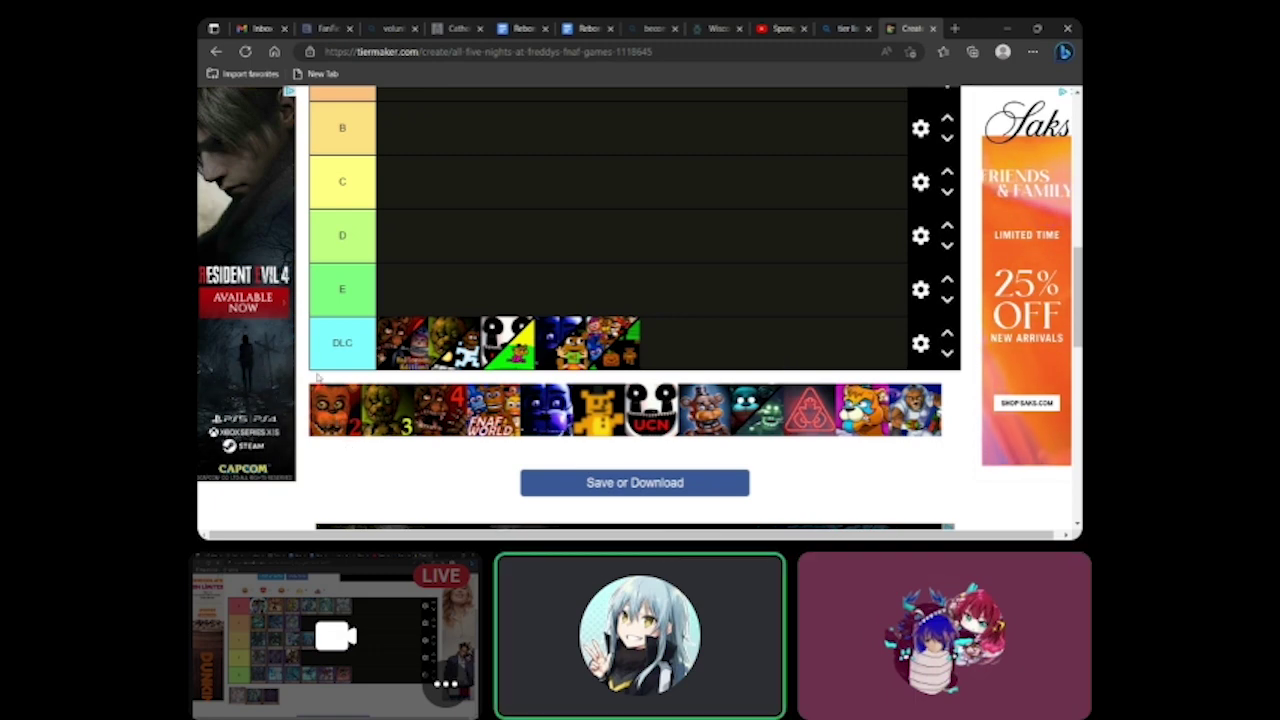
scroll(314, 366, up, 2)
scroll(320, 367, down, 3)
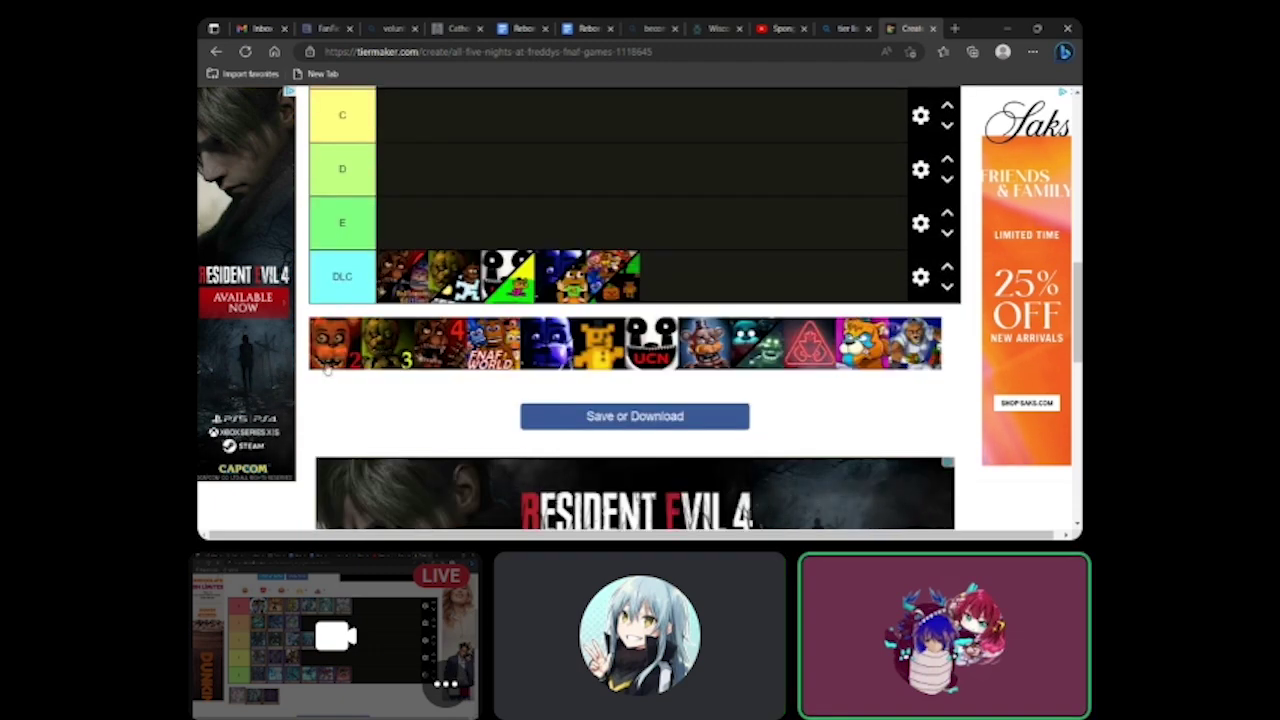
scroll(325, 368, up, 1)
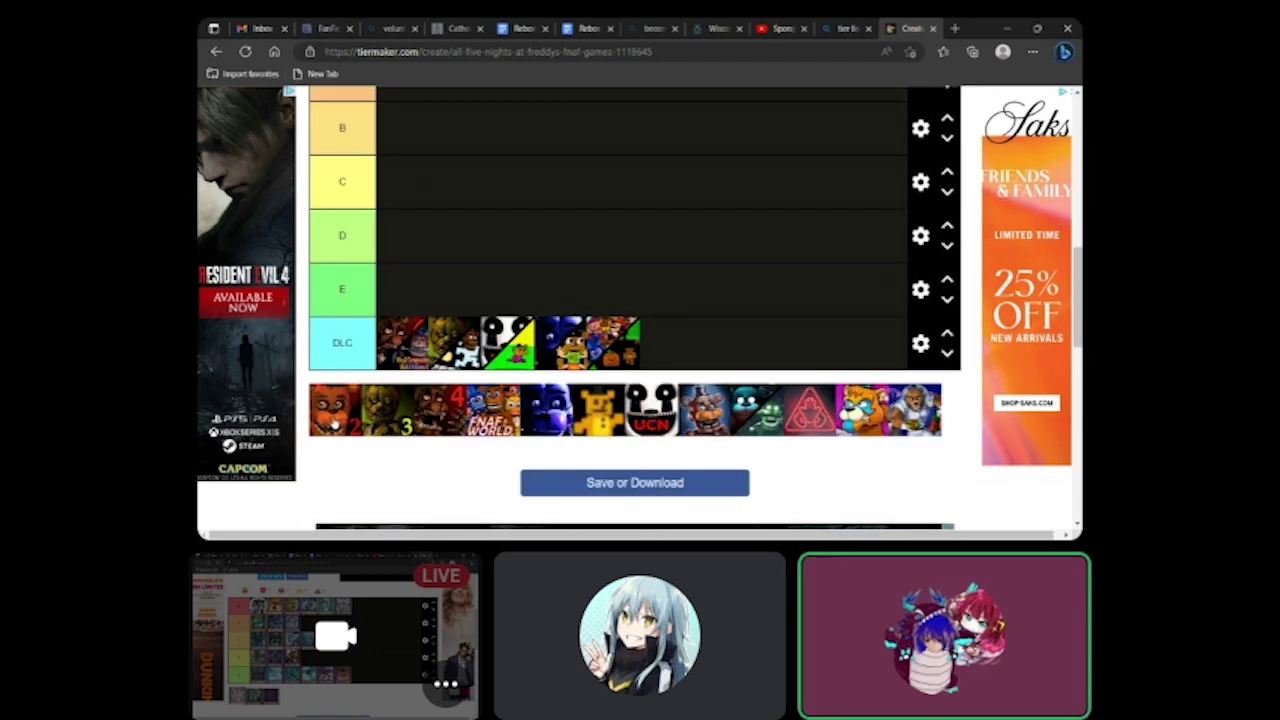
drag(335, 425, 332, 484)
scroll(331, 410, up, 3)
scroll(357, 435, down, 2)
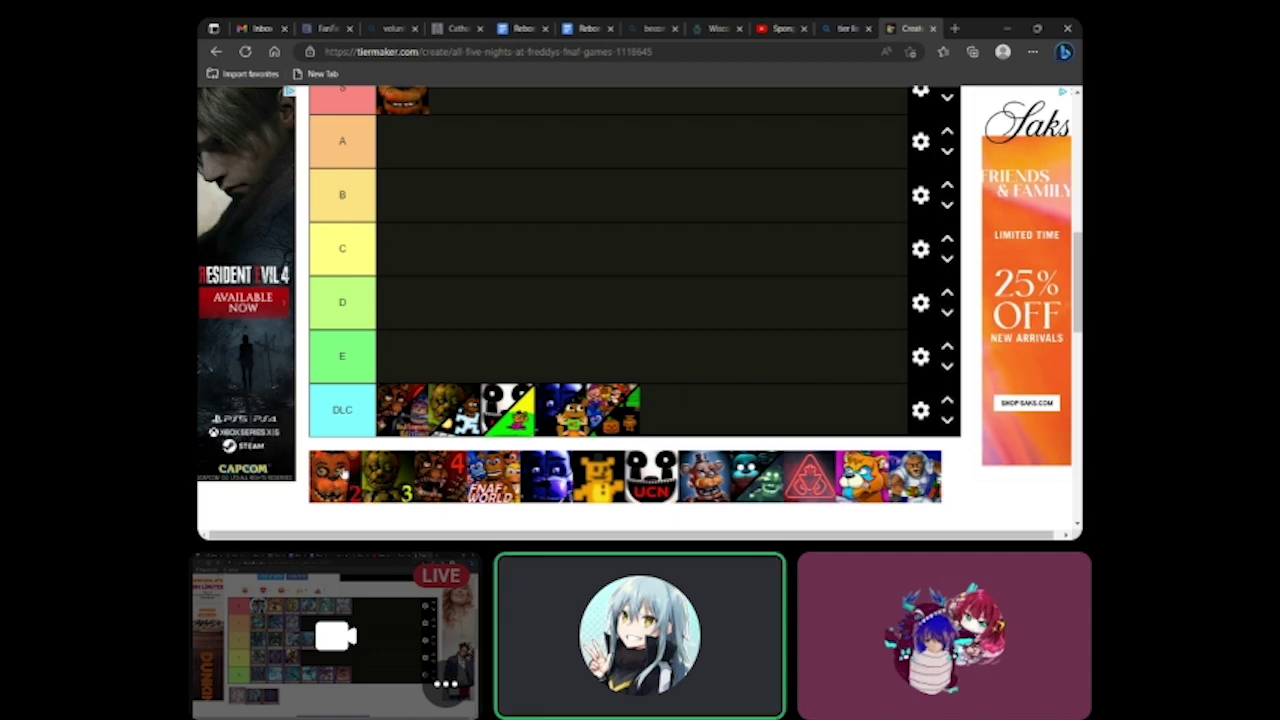
drag(345, 472, 331, 465)
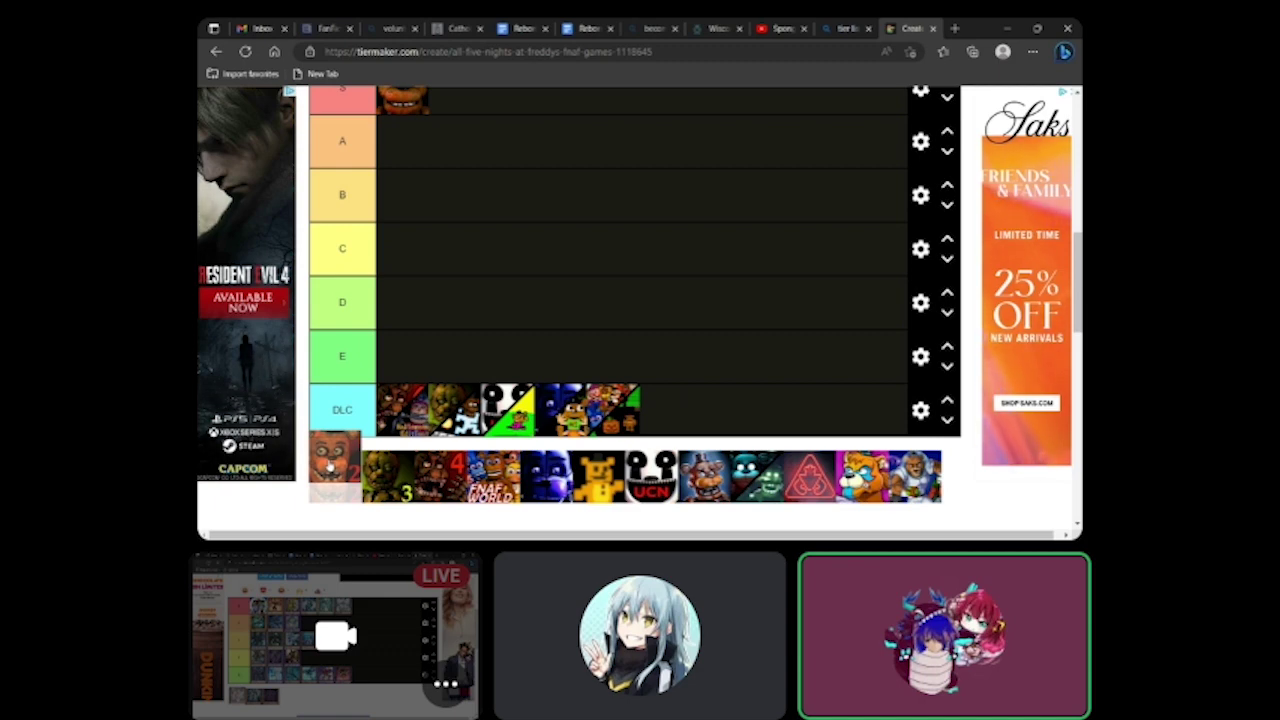
drag(331, 465, 456, 148)
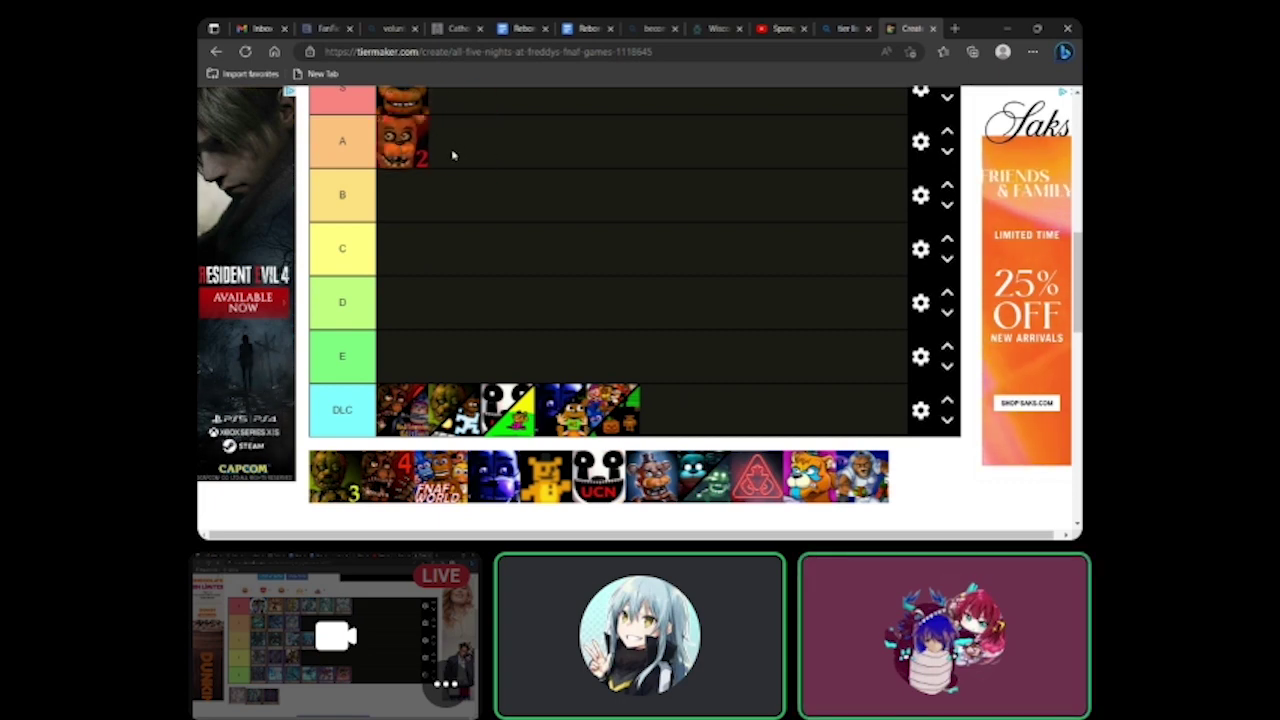
scroll(452, 160, up, 1)
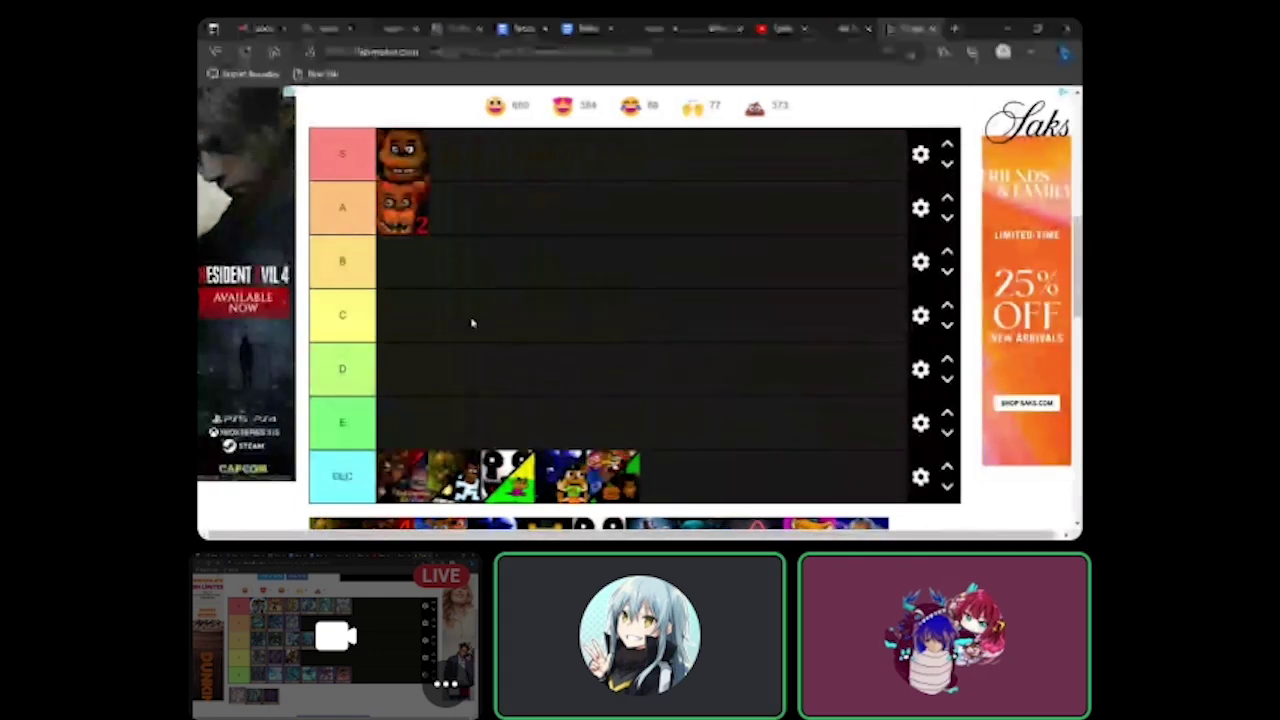
scroll(449, 316, down, 2)
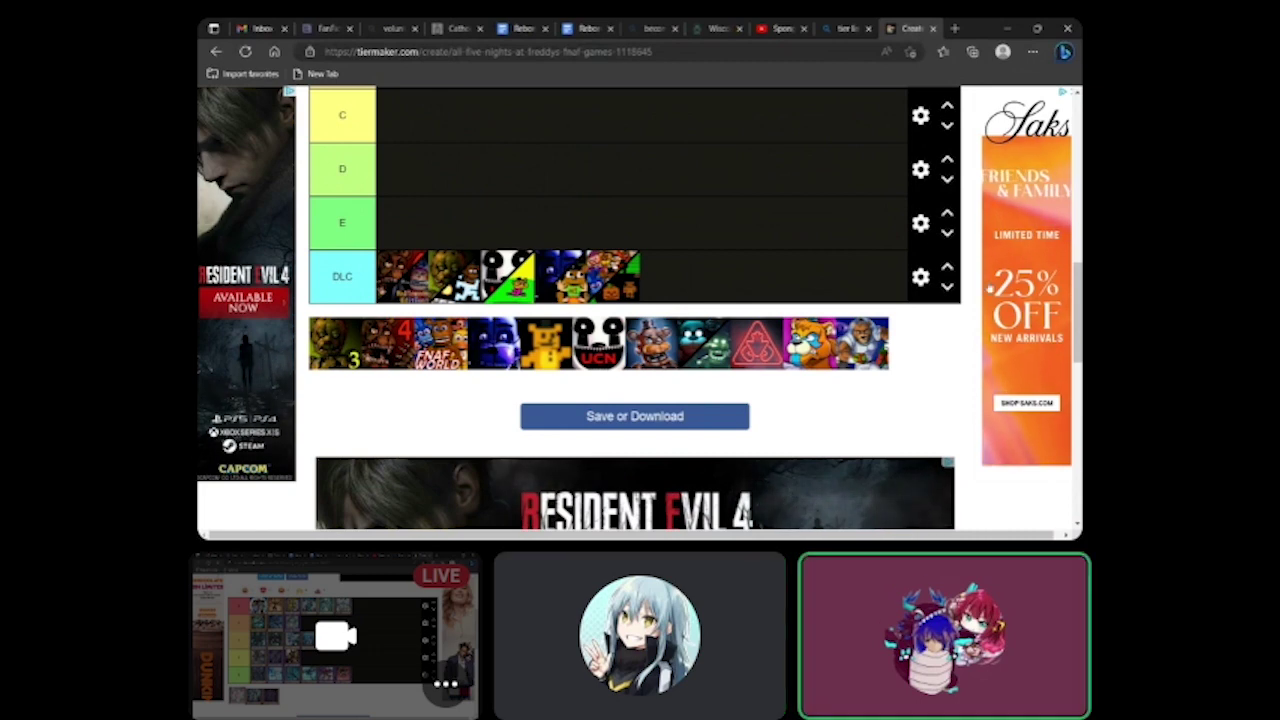
scroll(400, 350, up, 3)
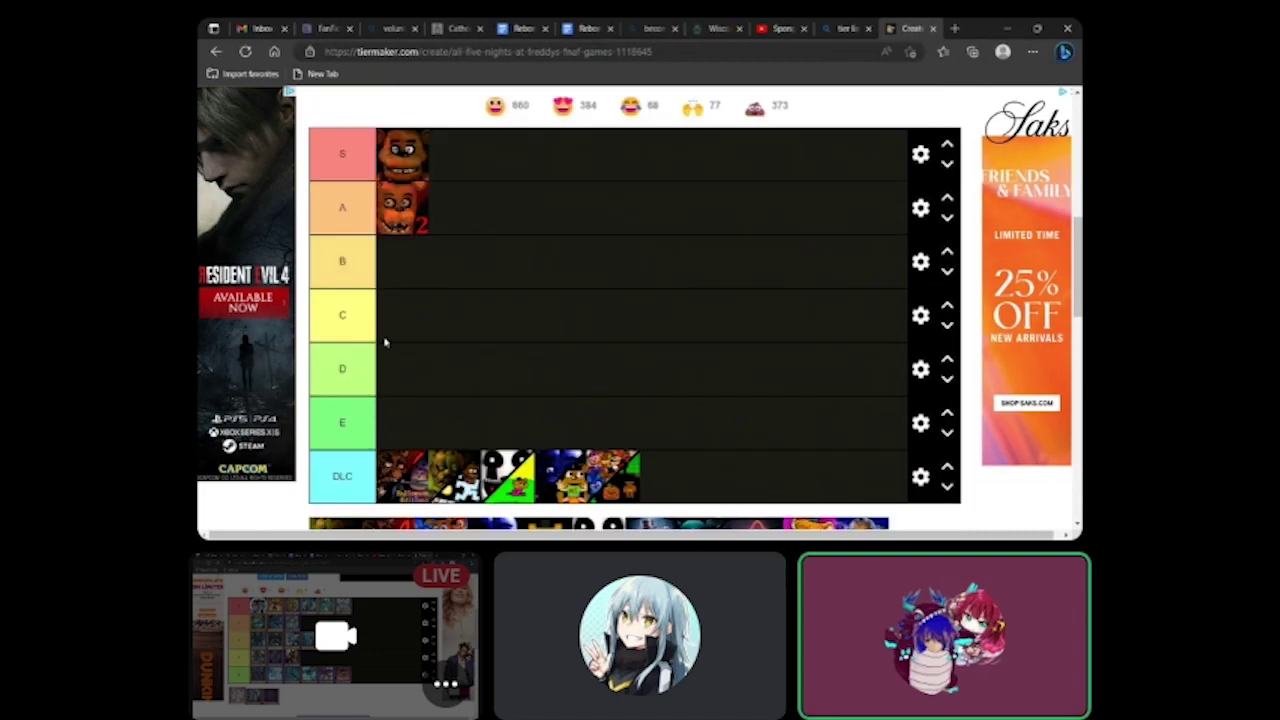
scroll(645, 396, down, 2)
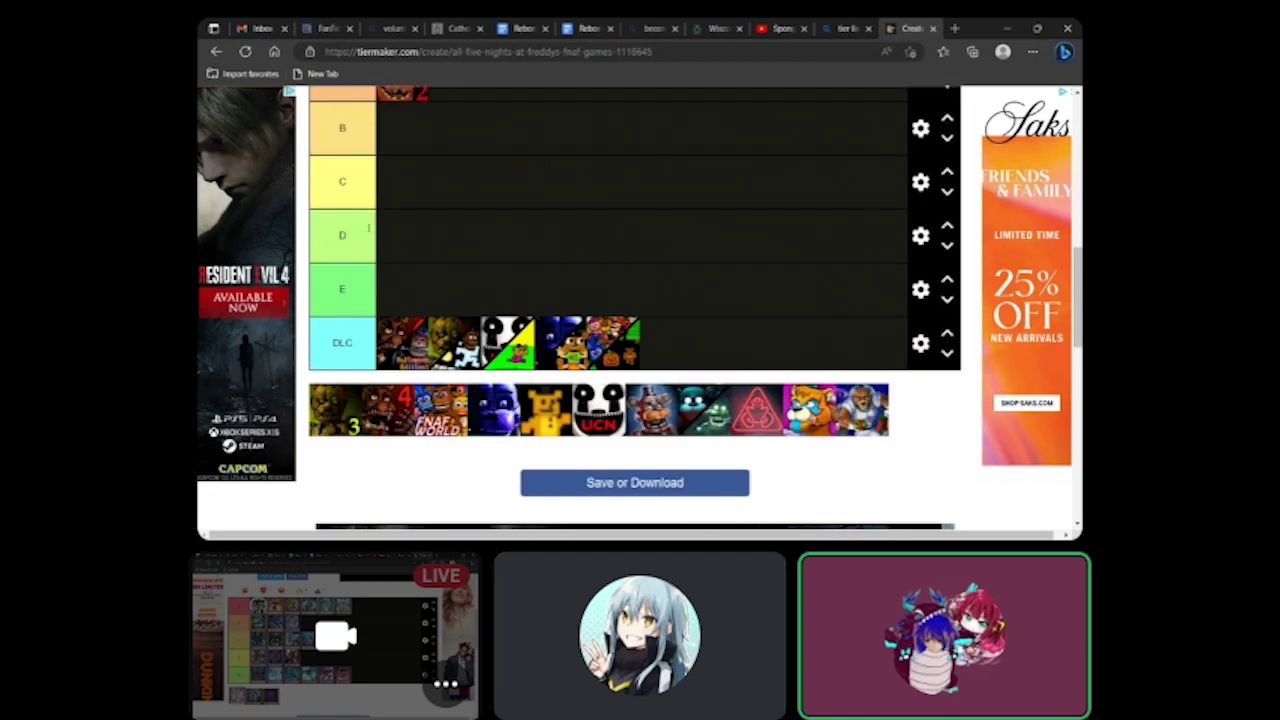
scroll(545, 370, up, 5)
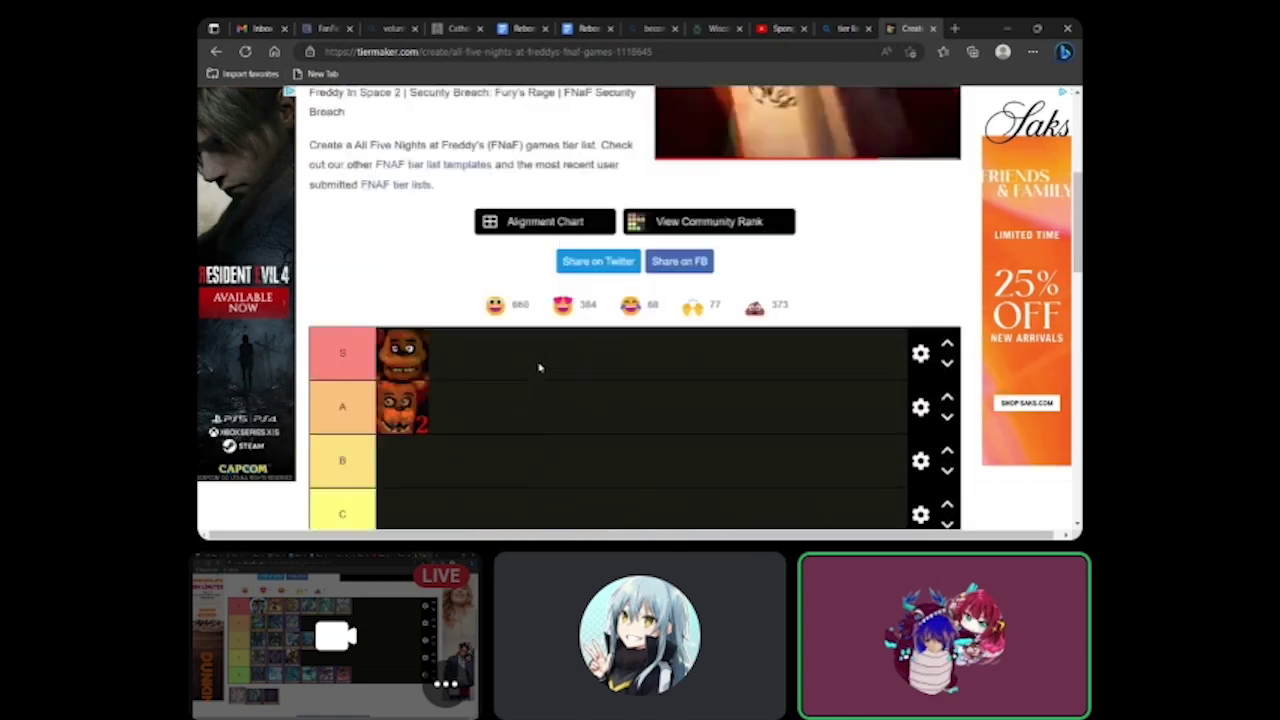
scroll(540, 367, down, 5)
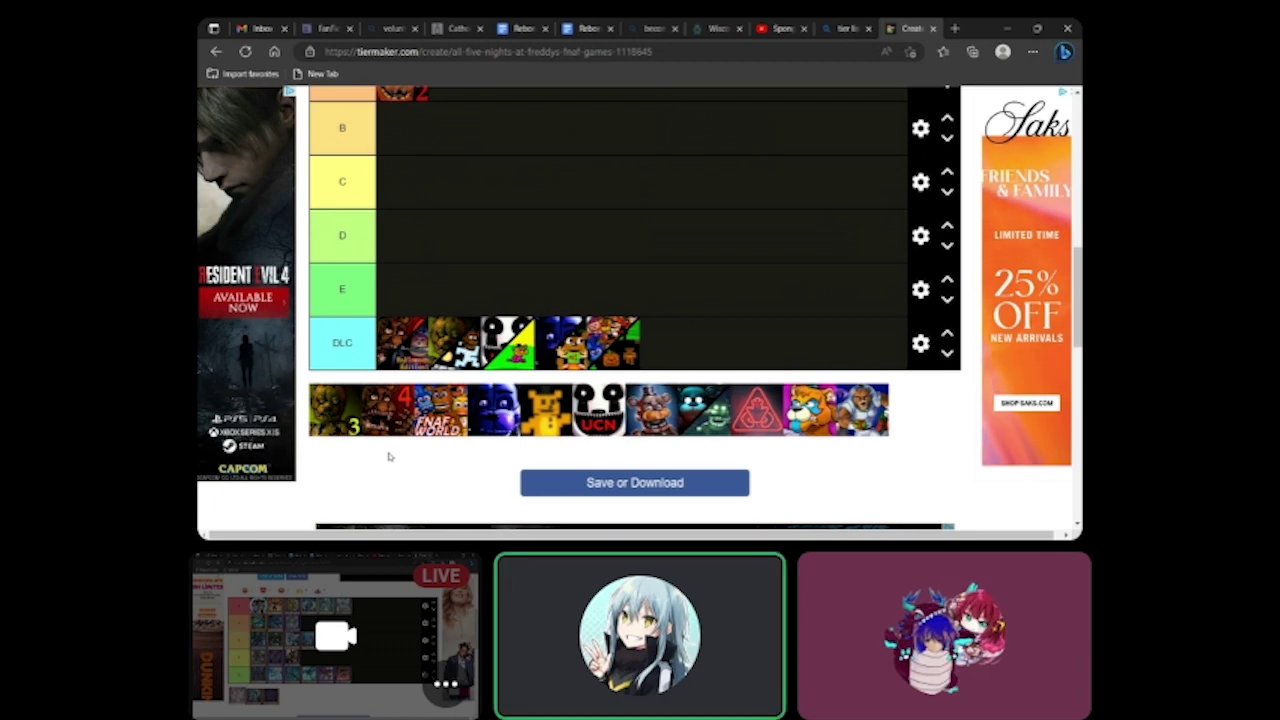
scroll(387, 408, up, 2)
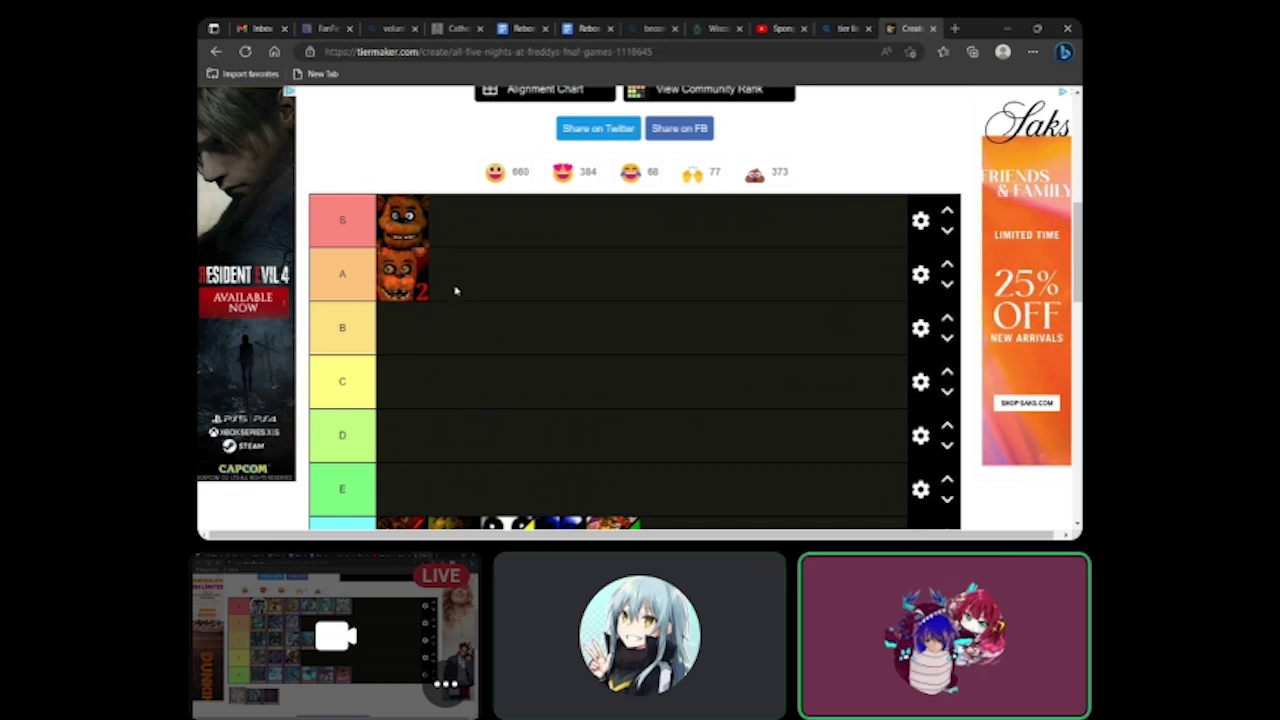
scroll(465, 295, down, 3)
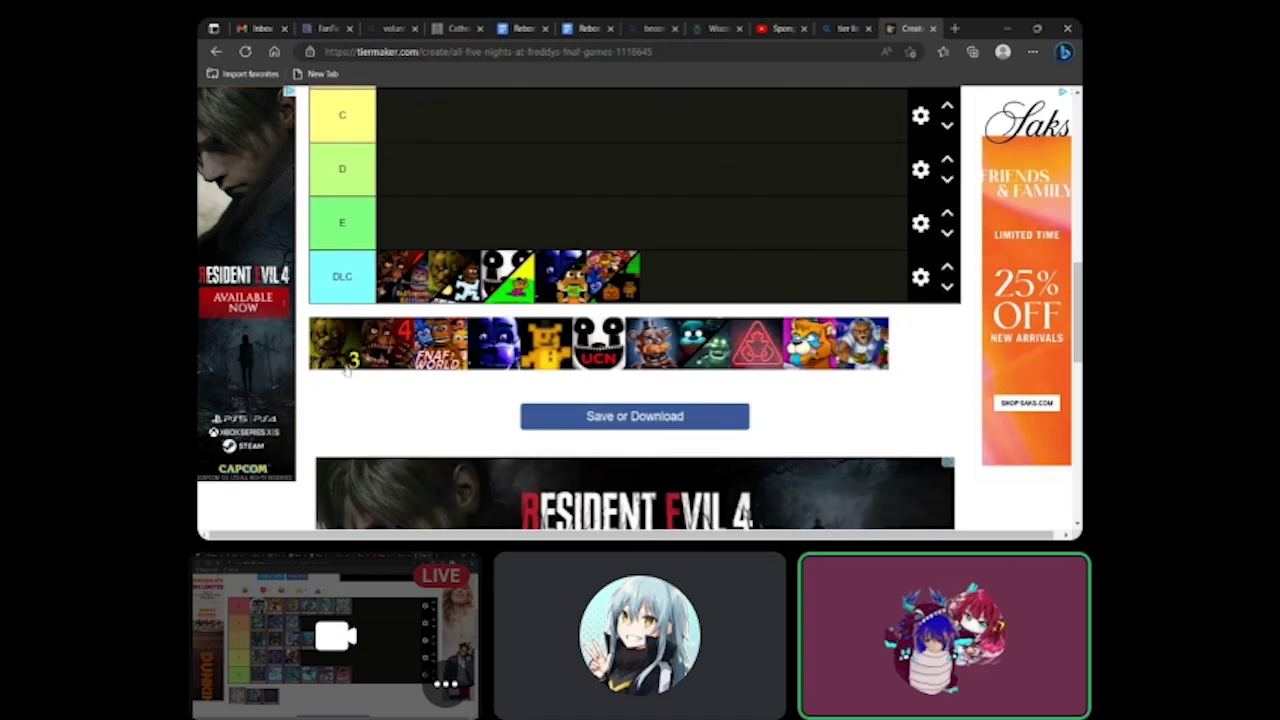
Place the FNAF 3 tile in the S tier beside the original game
drag(343, 364, 322, 500)
scroll(340, 350, up, 2)
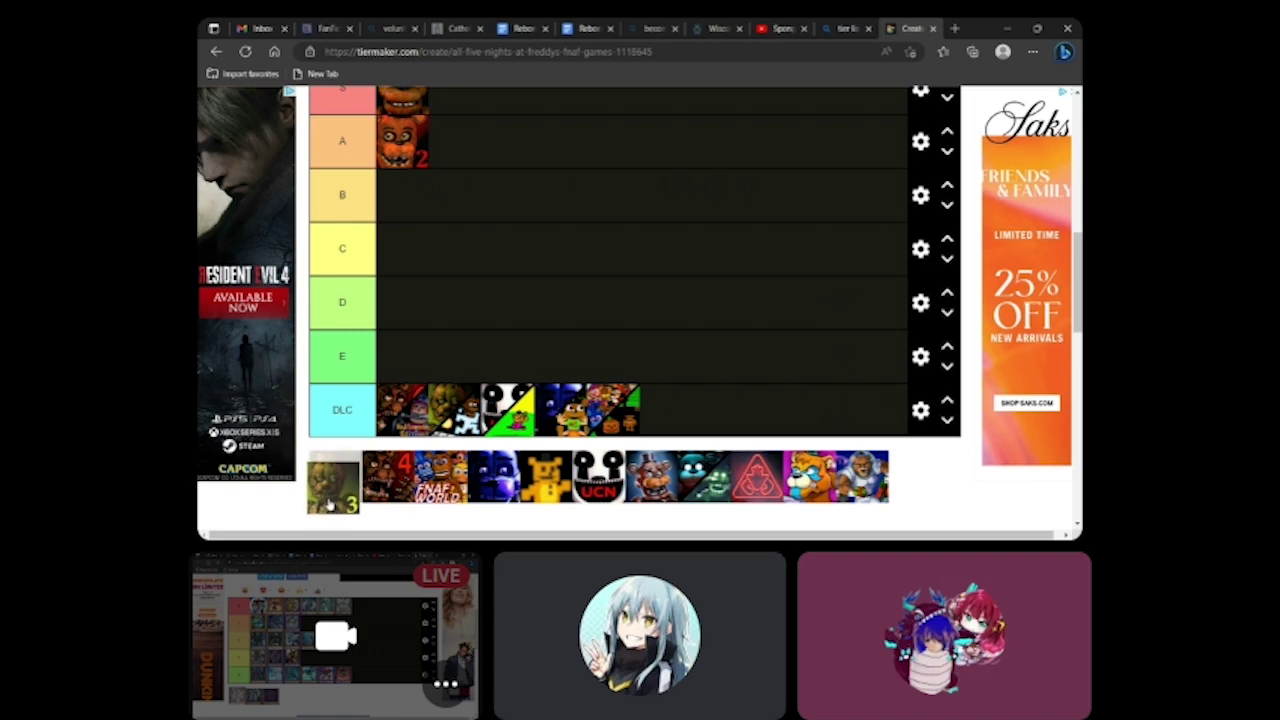
drag(330, 497, 490, 186)
scroll(445, 310, up, 2)
scroll(438, 416, down, 2)
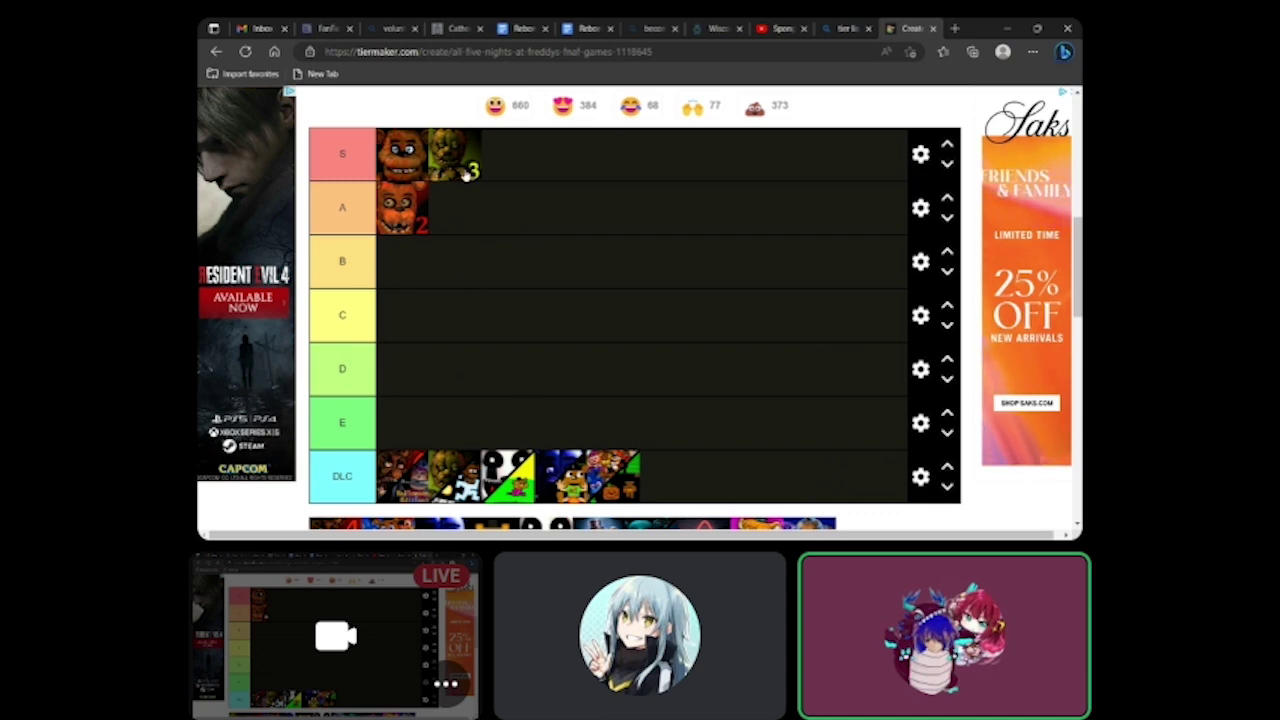
Carry the FNAF 4 tile up from the pool toward the B row
scroll(447, 271, down, 2)
drag(340, 418, 476, 284)
scroll(443, 186, up, 2)
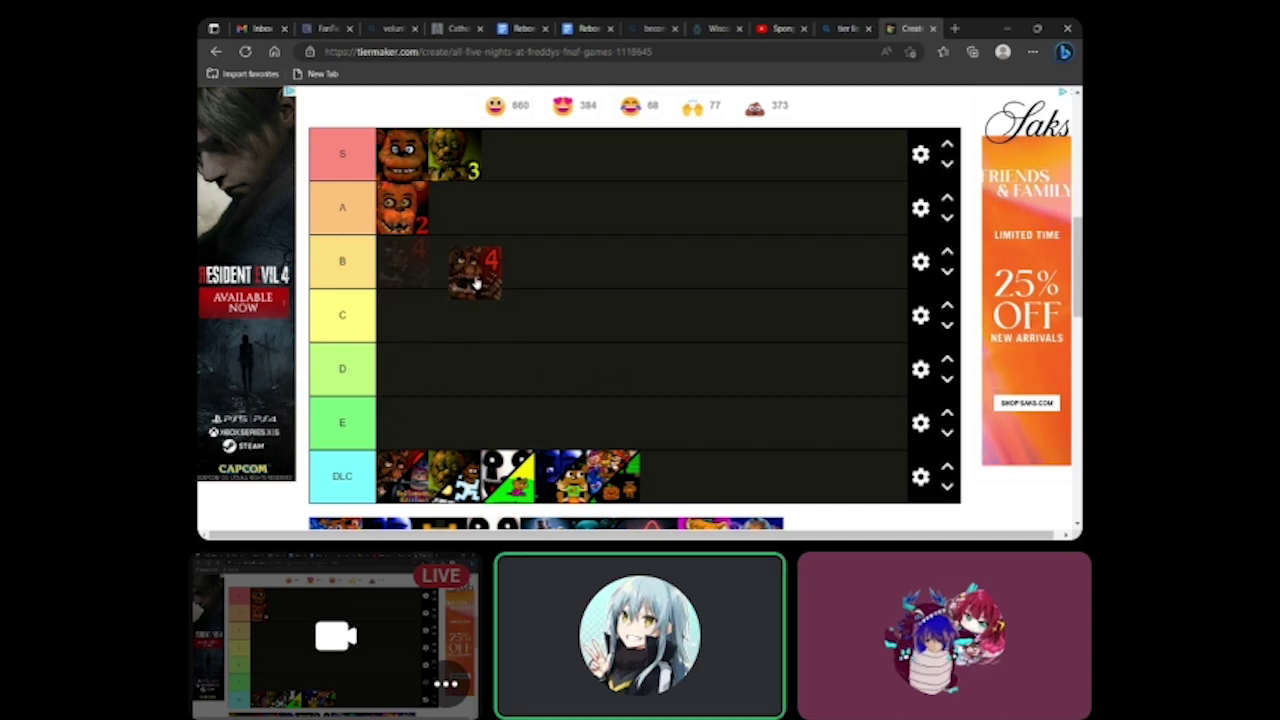
Drop the FNAF 4 tile into the first slot of the B tier
drag(476, 284, 476, 284)
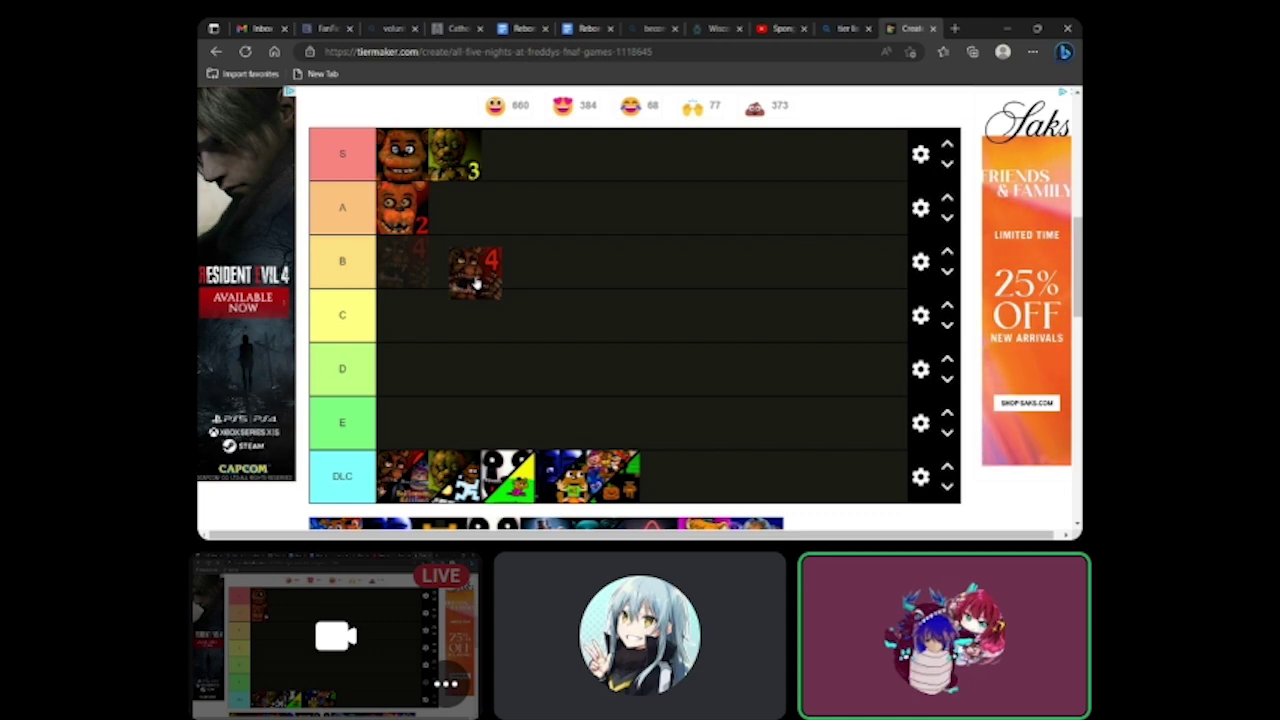
drag(477, 285, 532, 277)
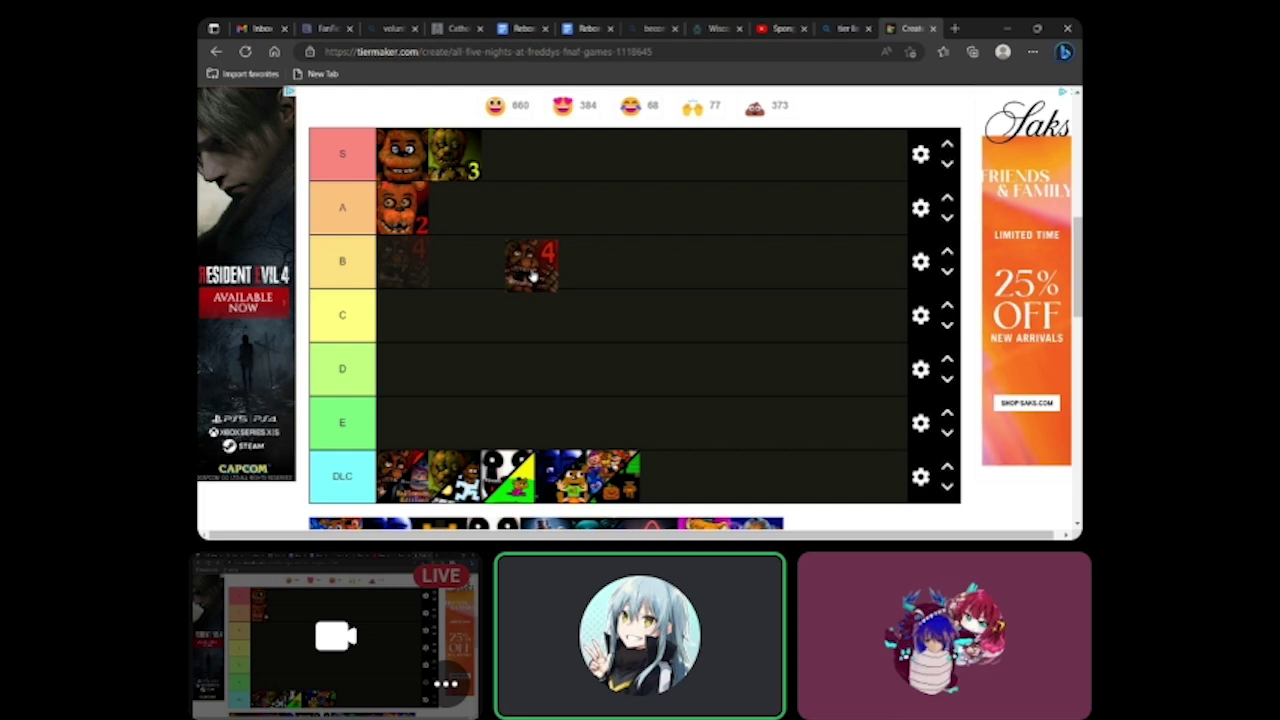
drag(532, 277, 451, 271)
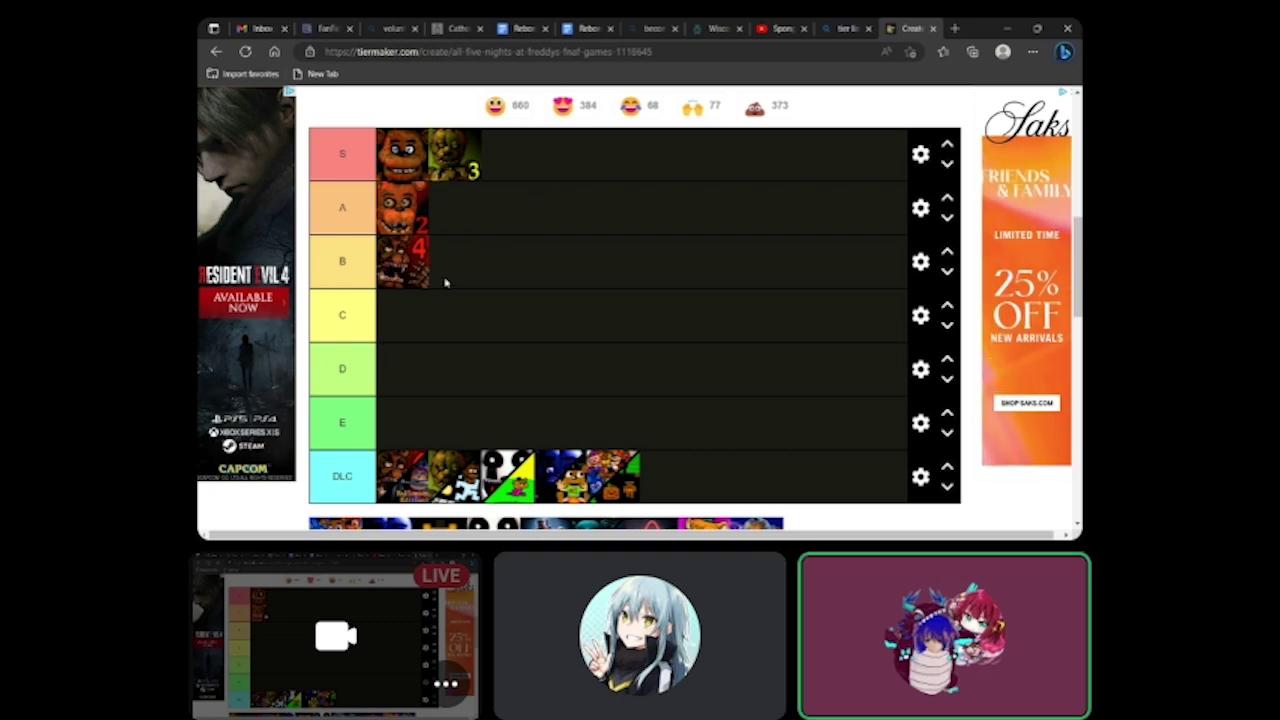
scroll(446, 283, down, 1)
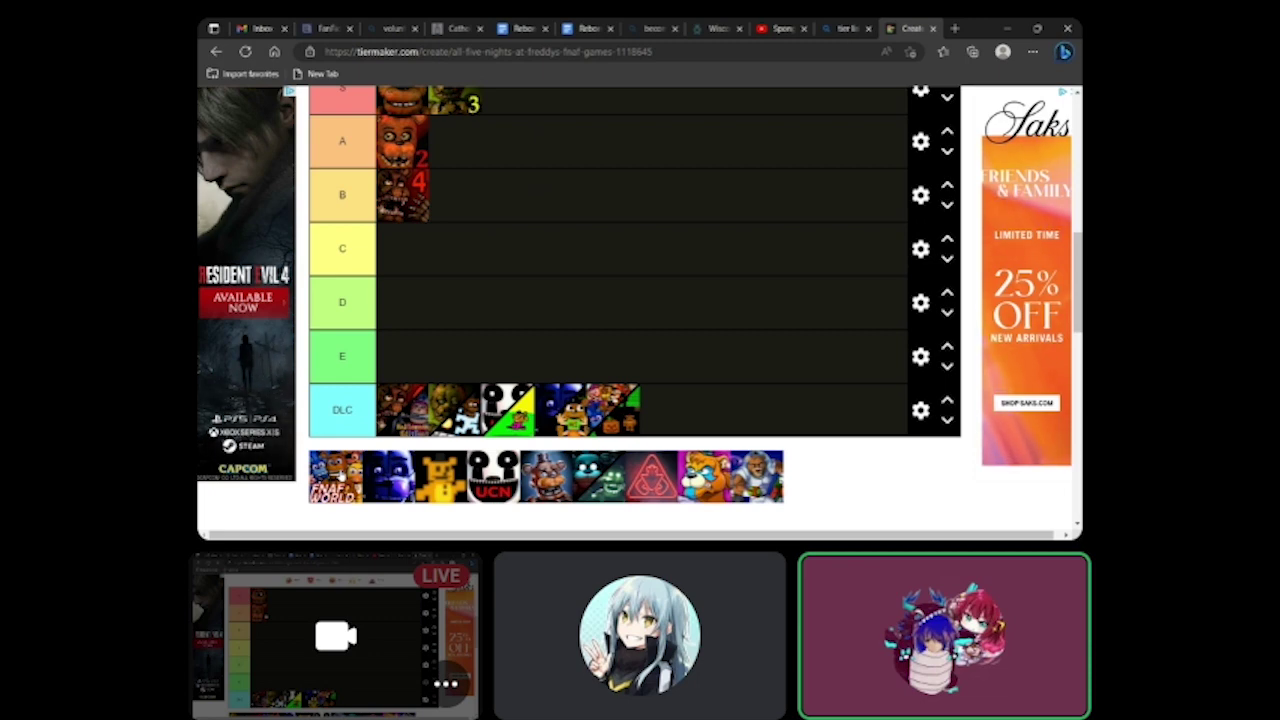
Place the FNAF World tile in the E tier, then move it up into D
drag(340, 478, 338, 467)
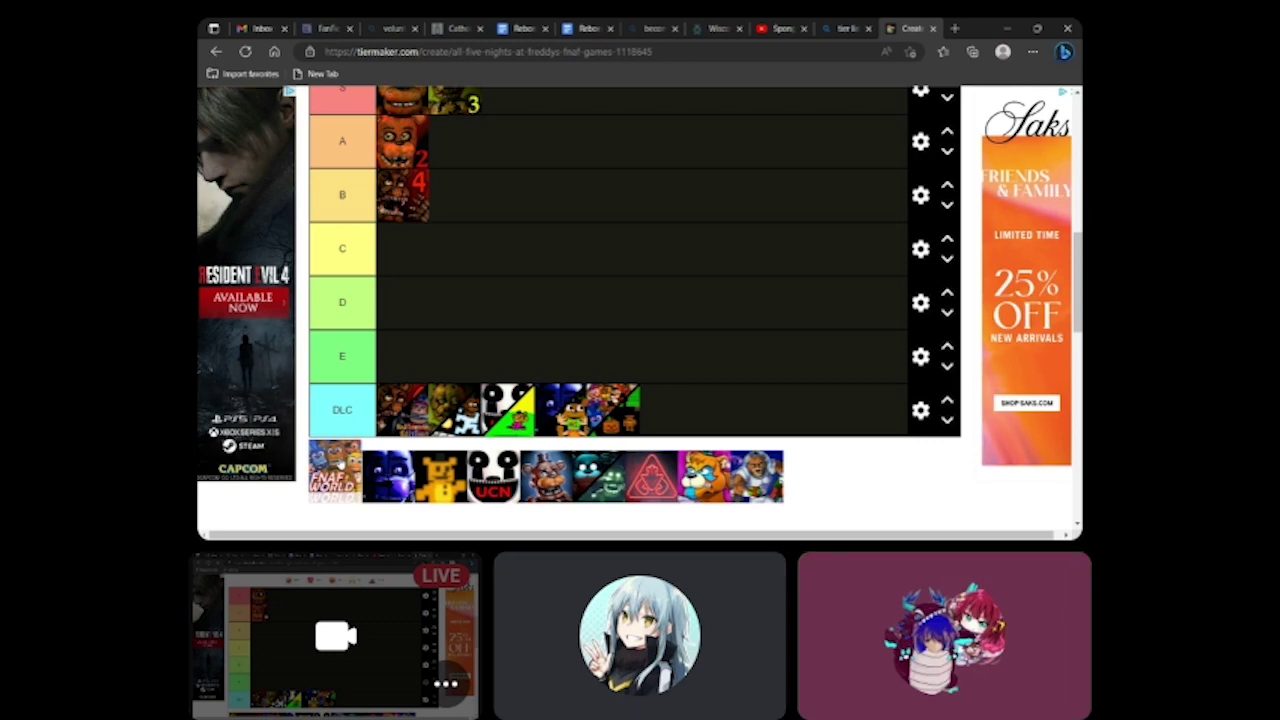
drag(338, 467, 408, 356)
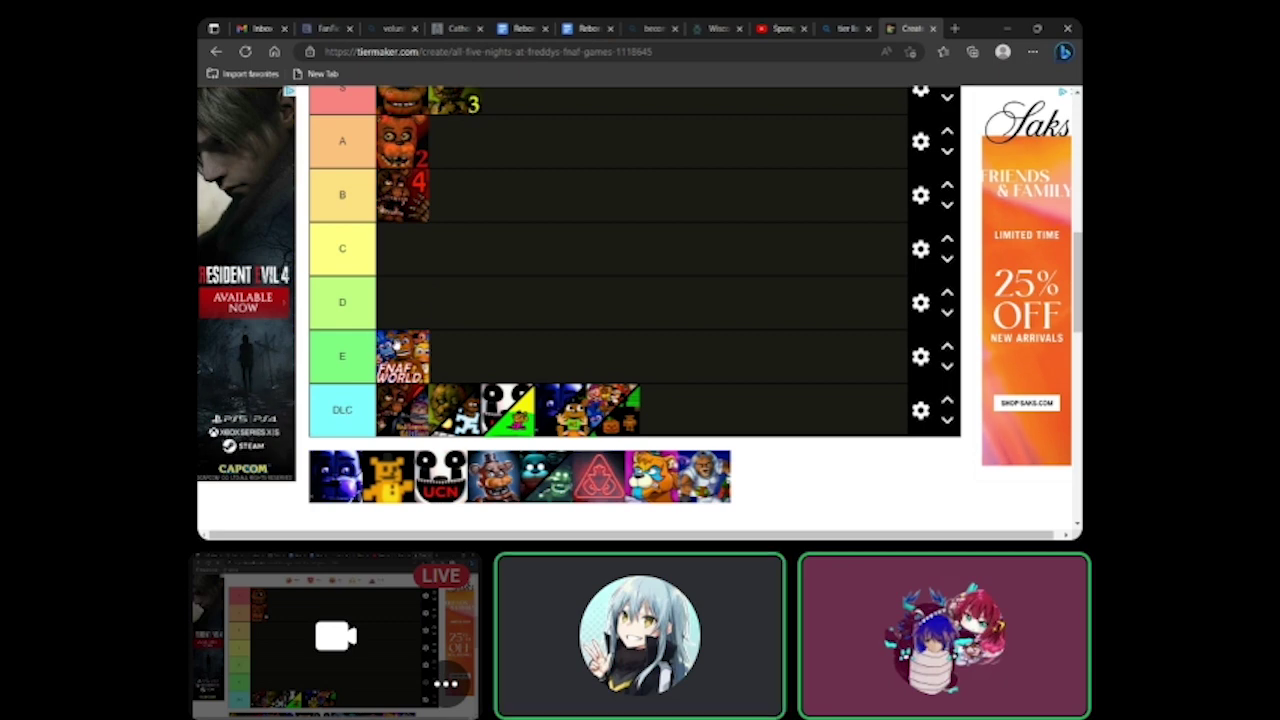
drag(395, 352, 402, 302)
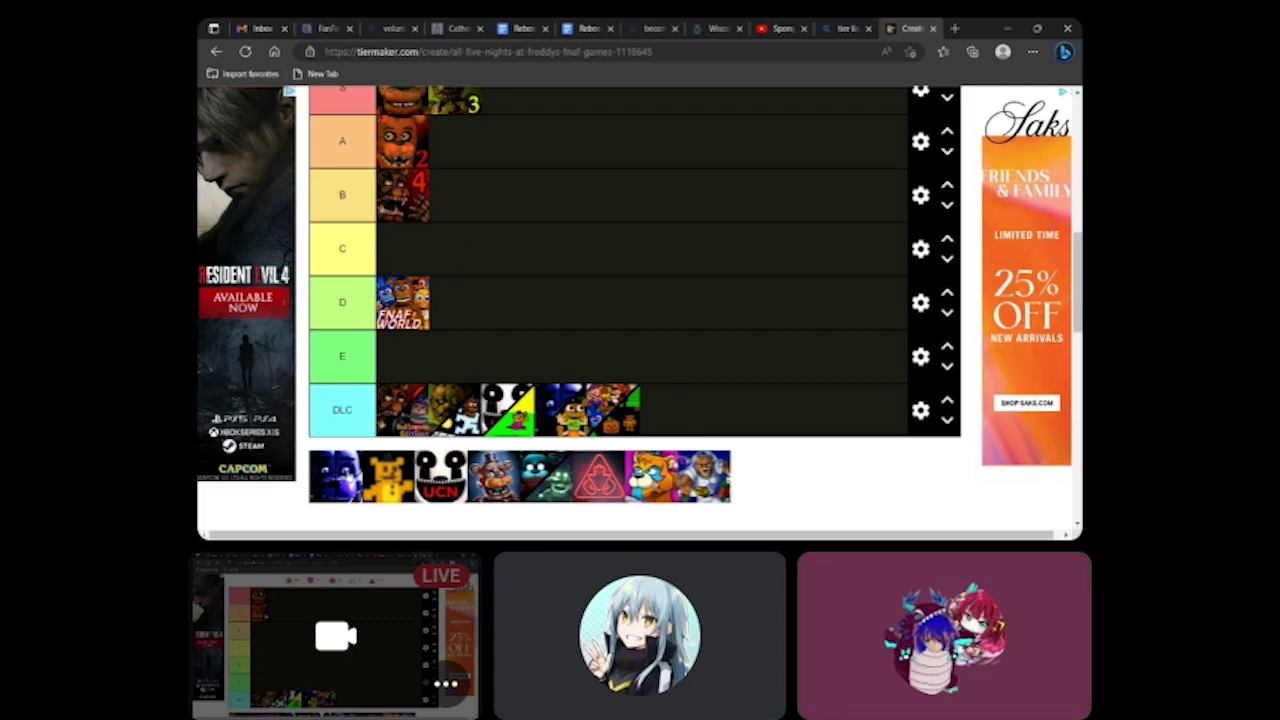
mouse_move(340, 482)
mouse_down()
mouse_move(316, 410)
mouse_move(340, 254)
mouse_move(343, 502)
mouse_up()
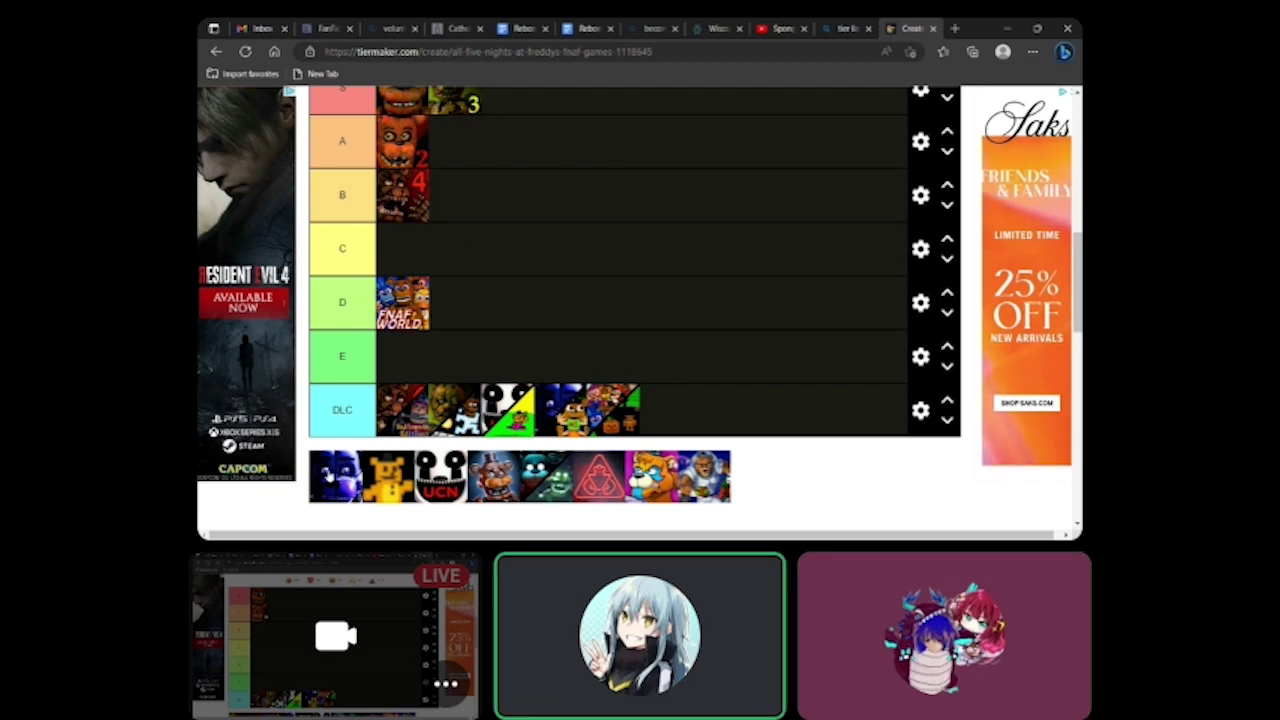
Drop the purple character tile into S after FNAF 3, then move it beside FNAF 2 in A
mouse_move(330, 478)
mouse_down()
mouse_move(342, 426)
mouse_move(334, 509)
mouse_move(272, 486)
mouse_move(324, 460)
mouse_up()
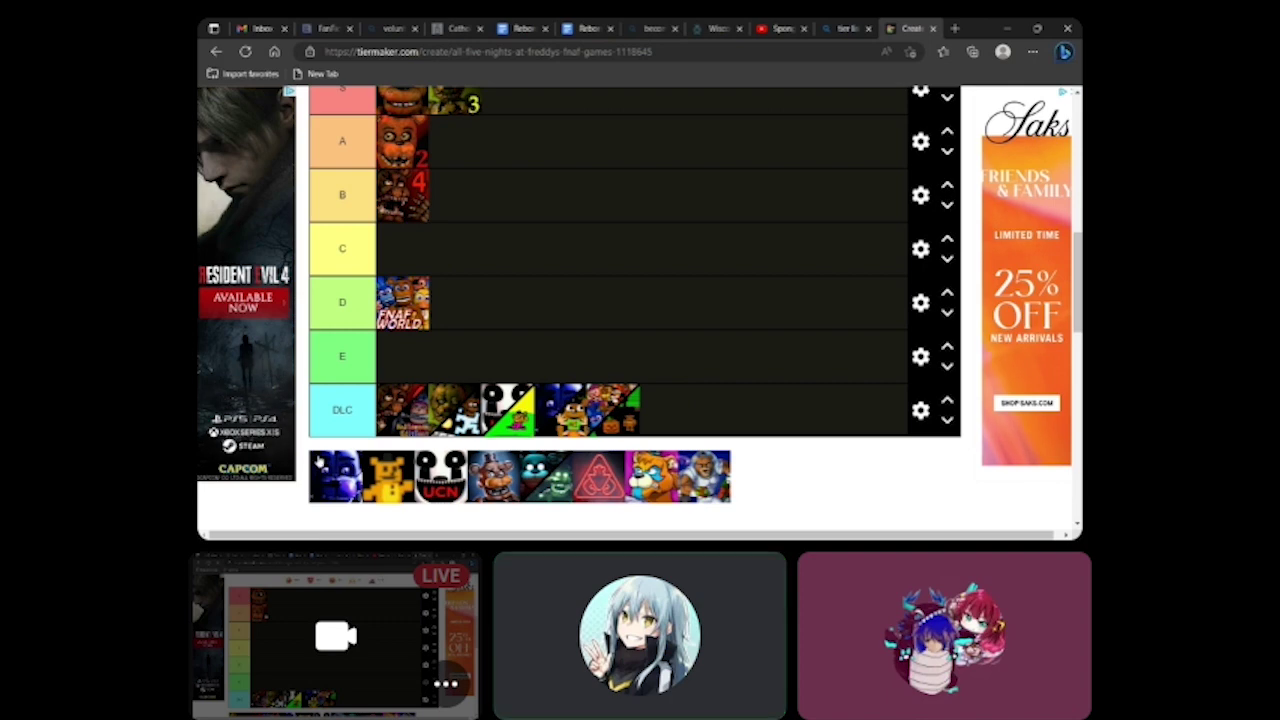
drag(335, 482, 337, 376)
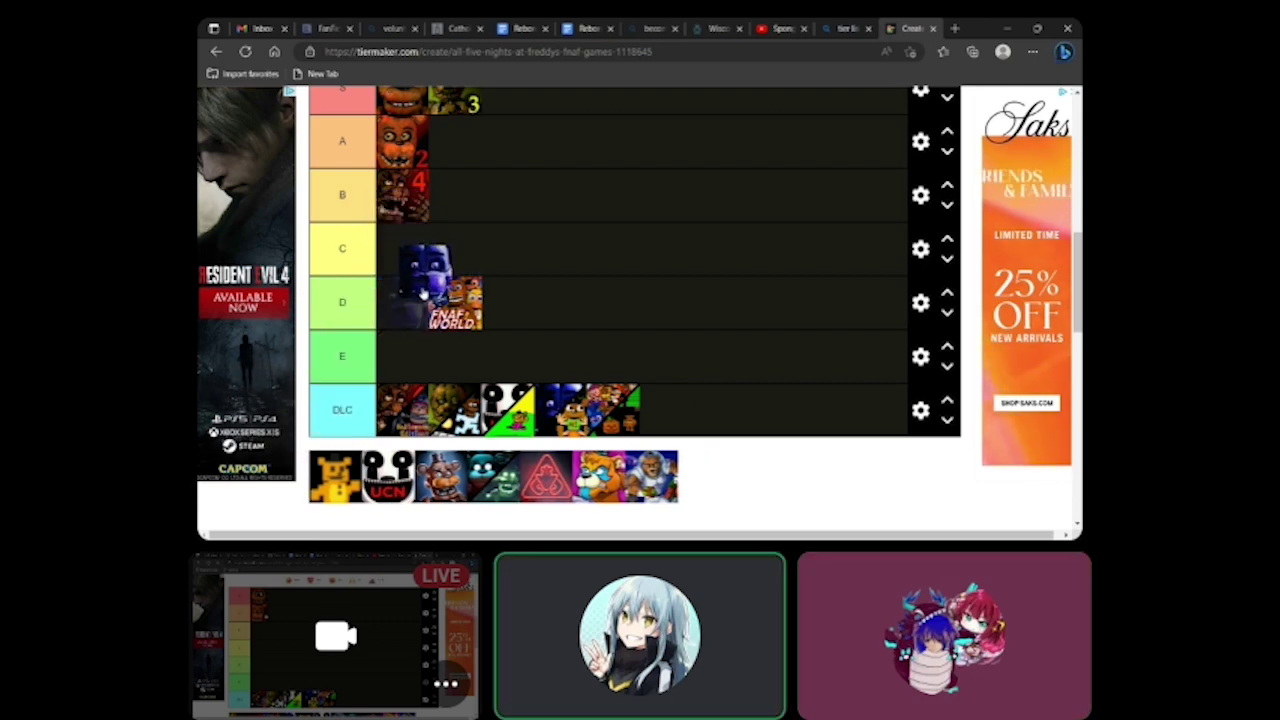
drag(421, 311, 562, 228)
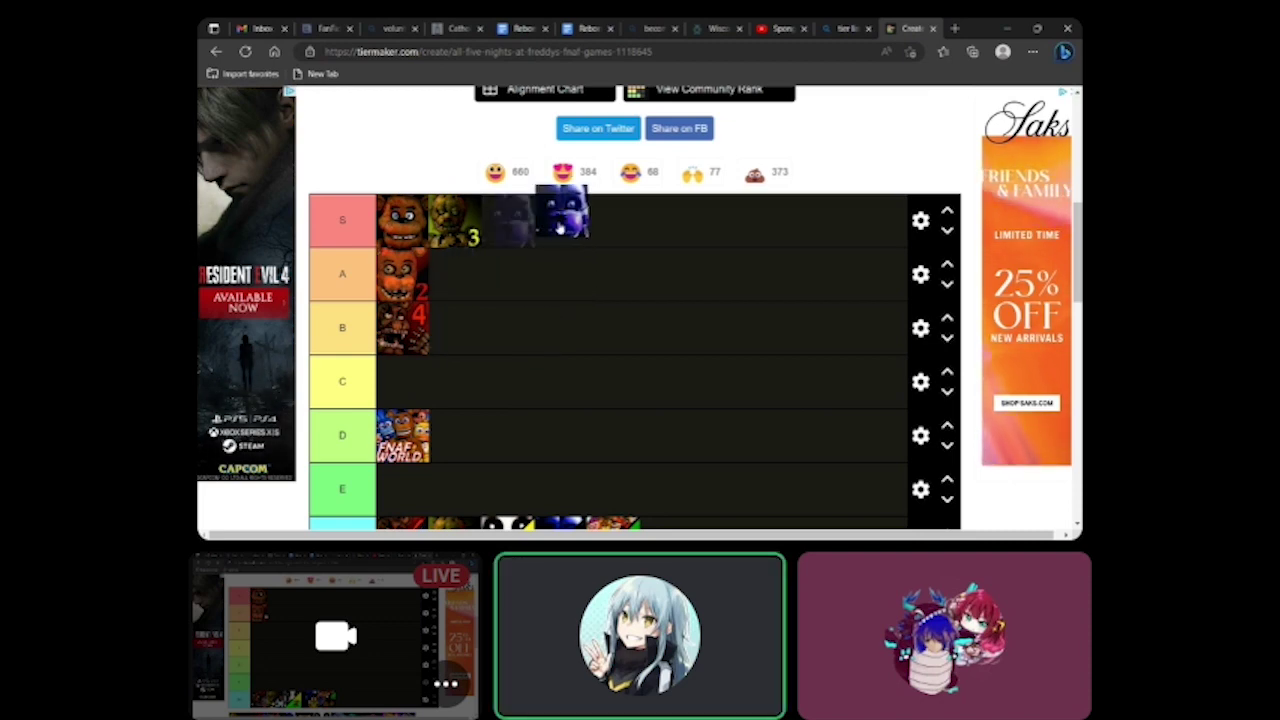
drag(560, 228, 549, 229)
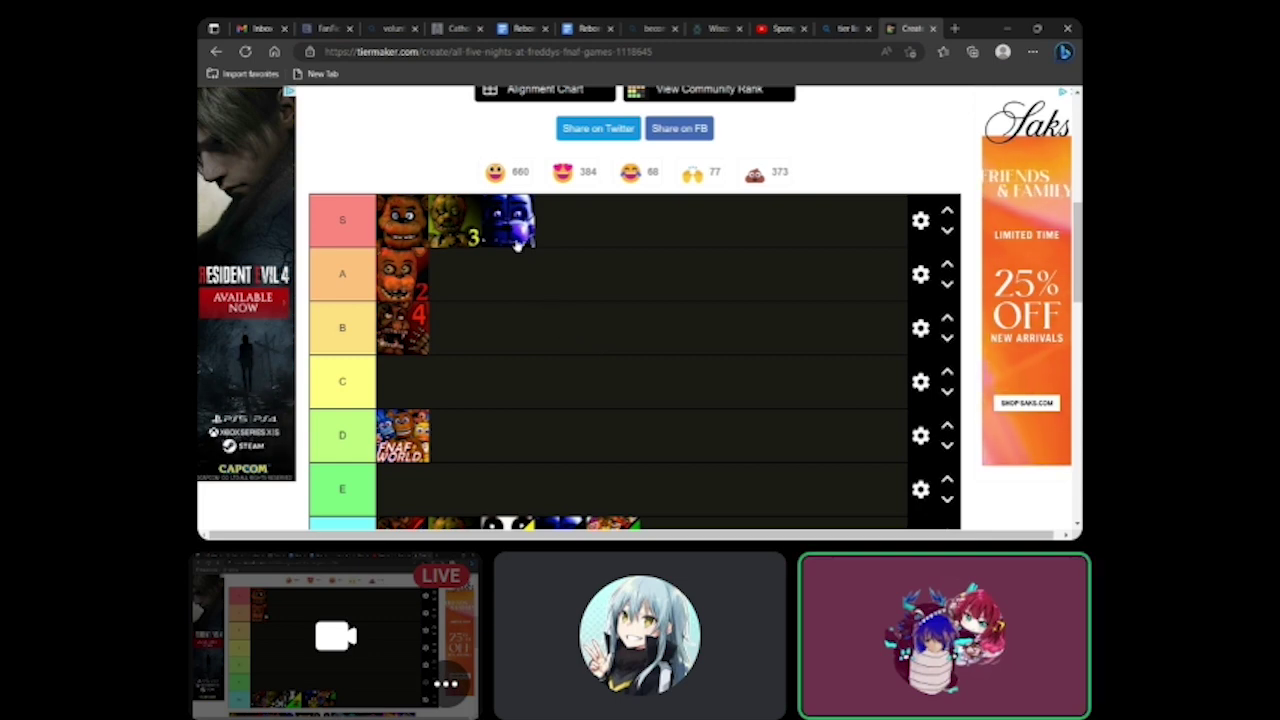
drag(513, 232, 523, 282)
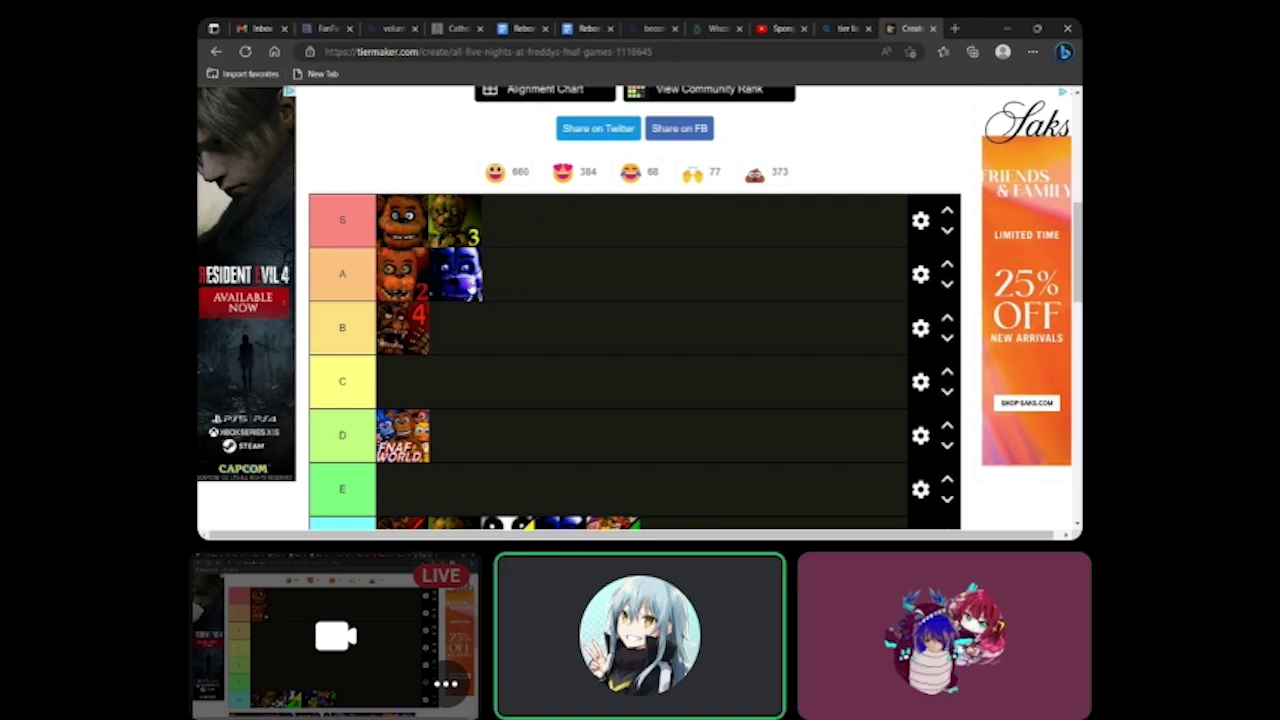
scroll(466, 308, down, 1)
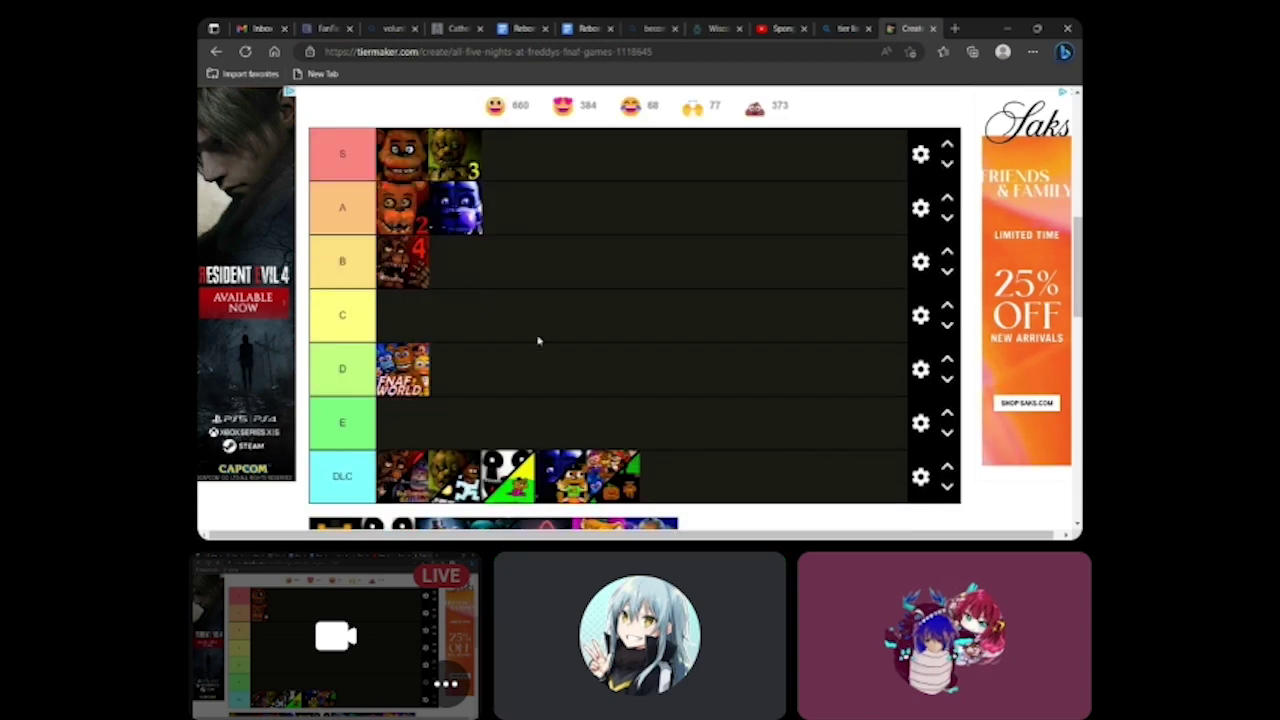
scroll(546, 342, down, 1)
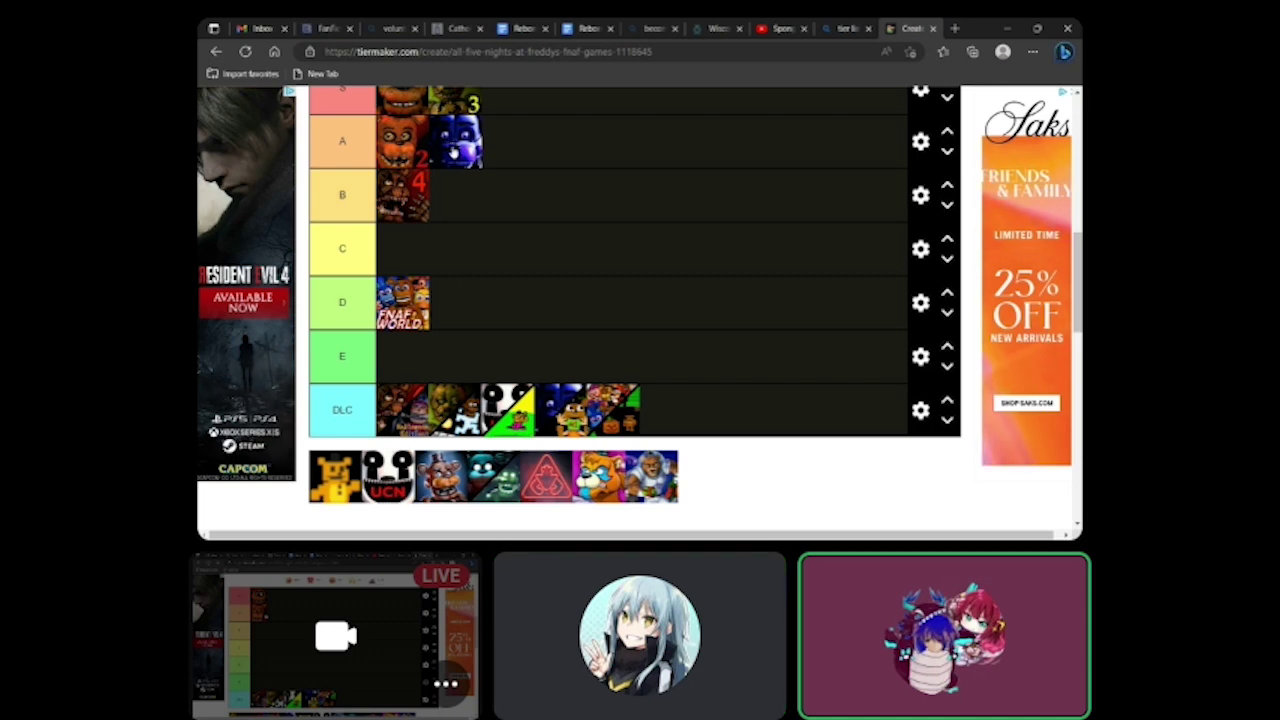
scroll(483, 219, up, 1)
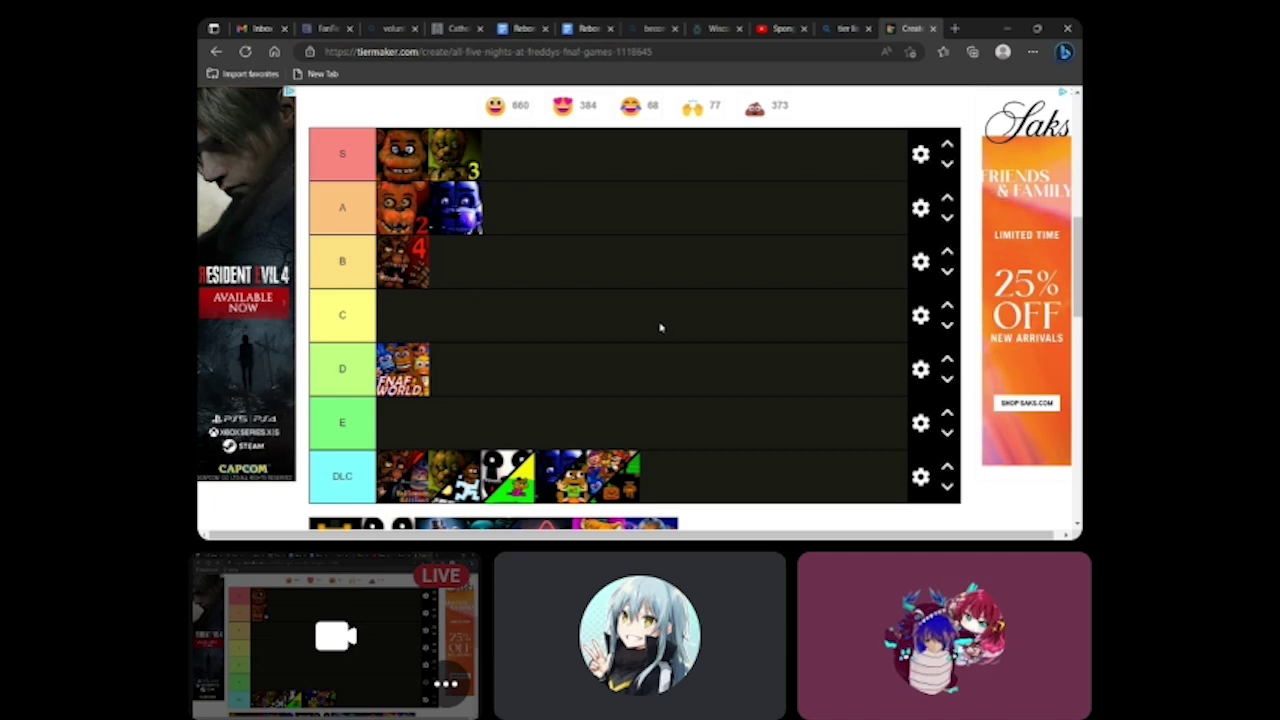
scroll(660, 327, down, 3)
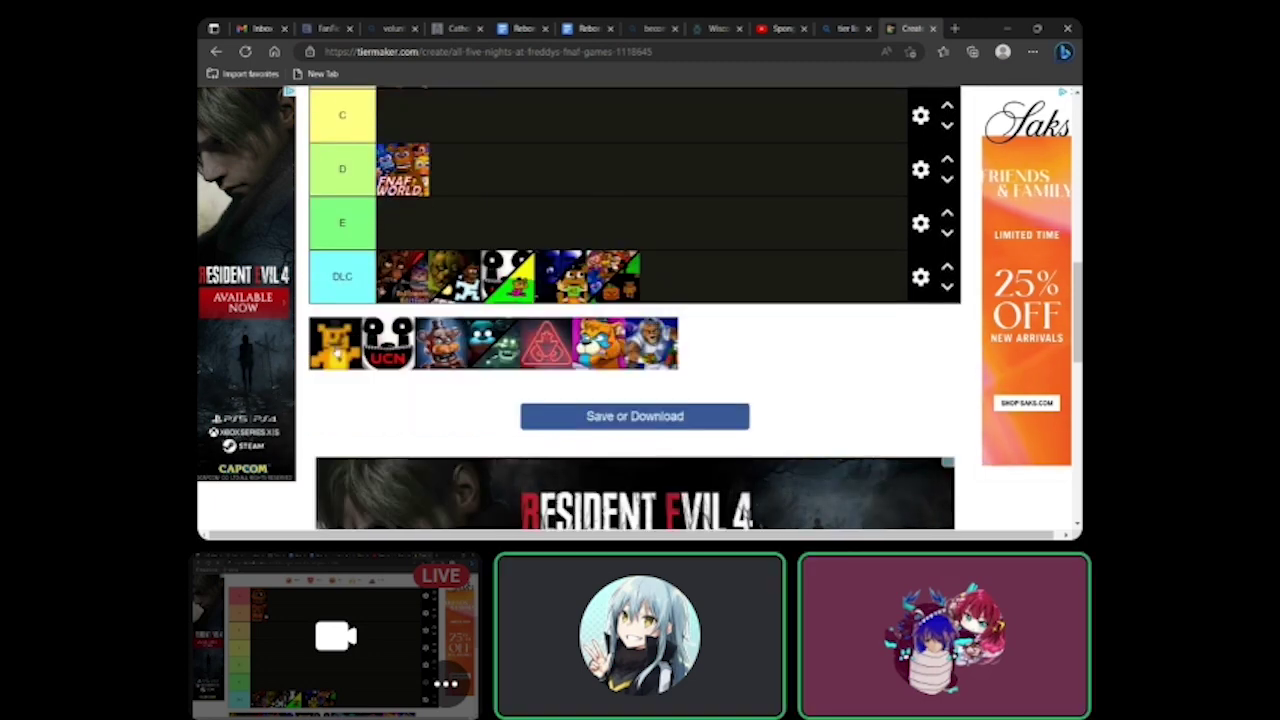
drag(338, 352, 333, 479)
scroll(338, 345, up, 2)
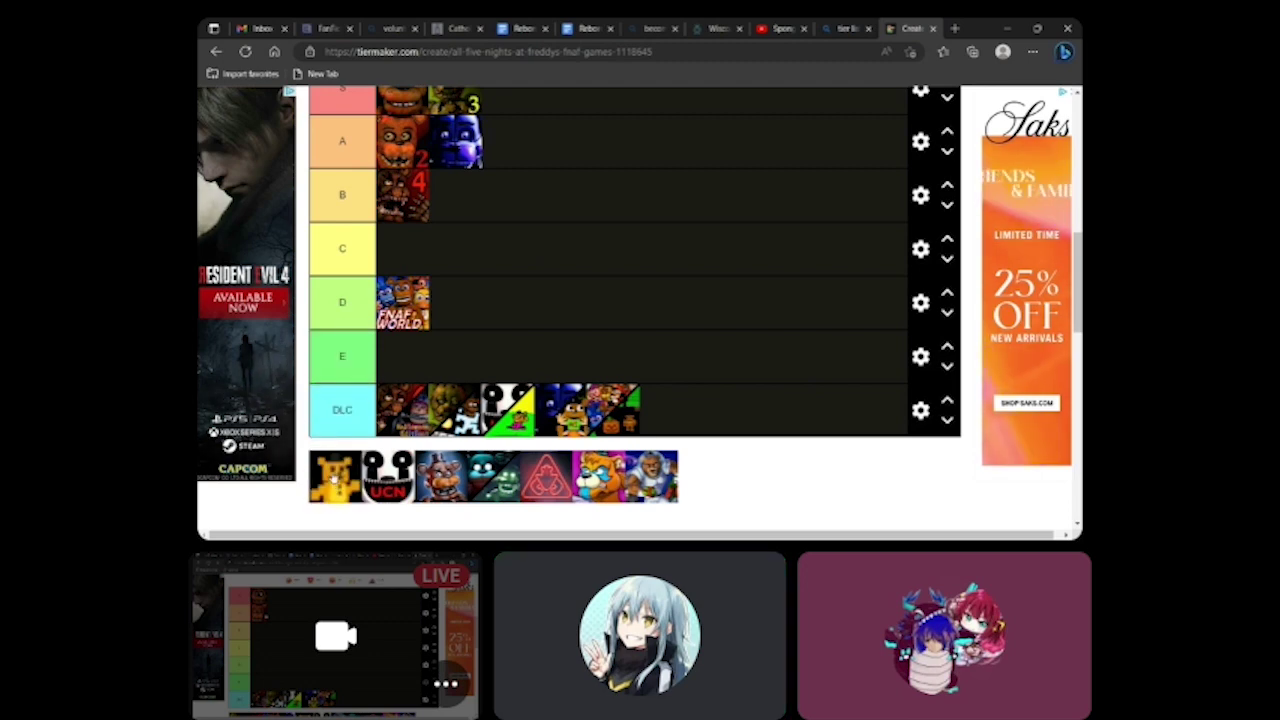
scroll(336, 479, up, 1)
drag(333, 479, 336, 410)
scroll(336, 479, down, 1)
scroll(330, 432, up, 3)
scroll(330, 432, down, 3)
scroll(331, 430, down, 1)
scroll(330, 422, up, 1)
scroll(336, 414, up, 2)
scroll(336, 412, down, 3)
scroll(336, 412, up, 1)
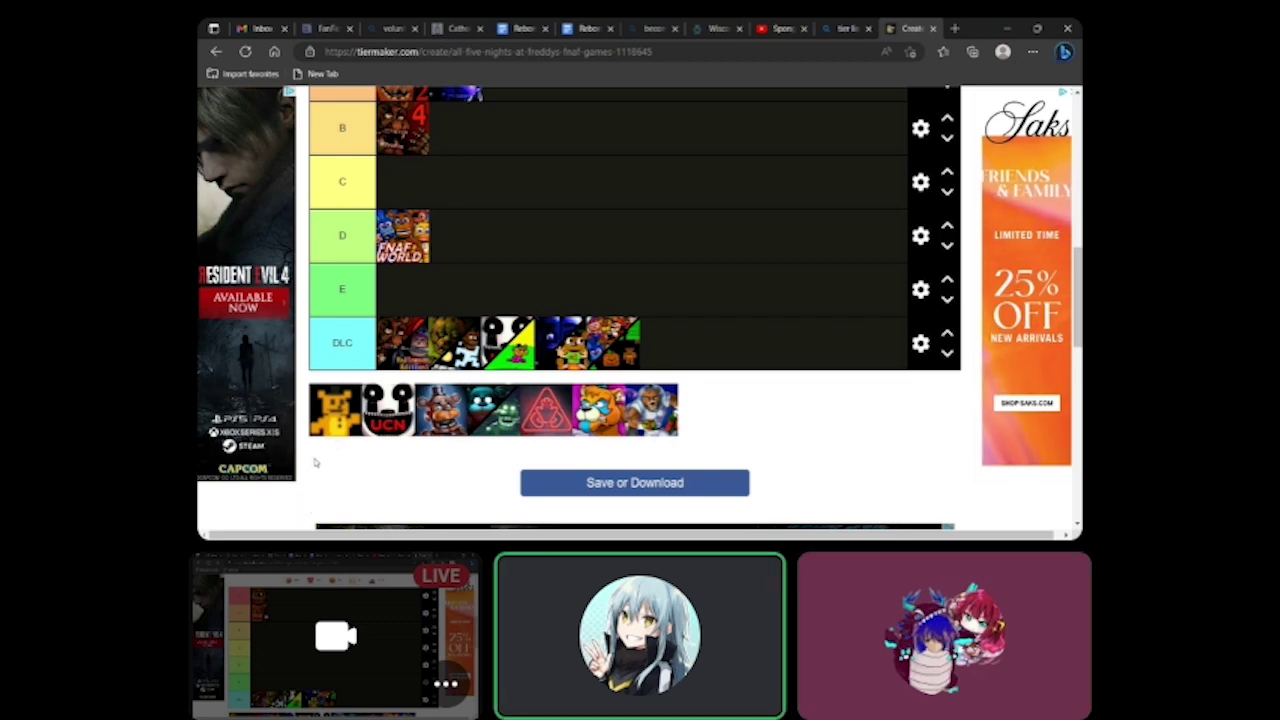
scroll(340, 418, up, 2)
scroll(340, 418, up, 1)
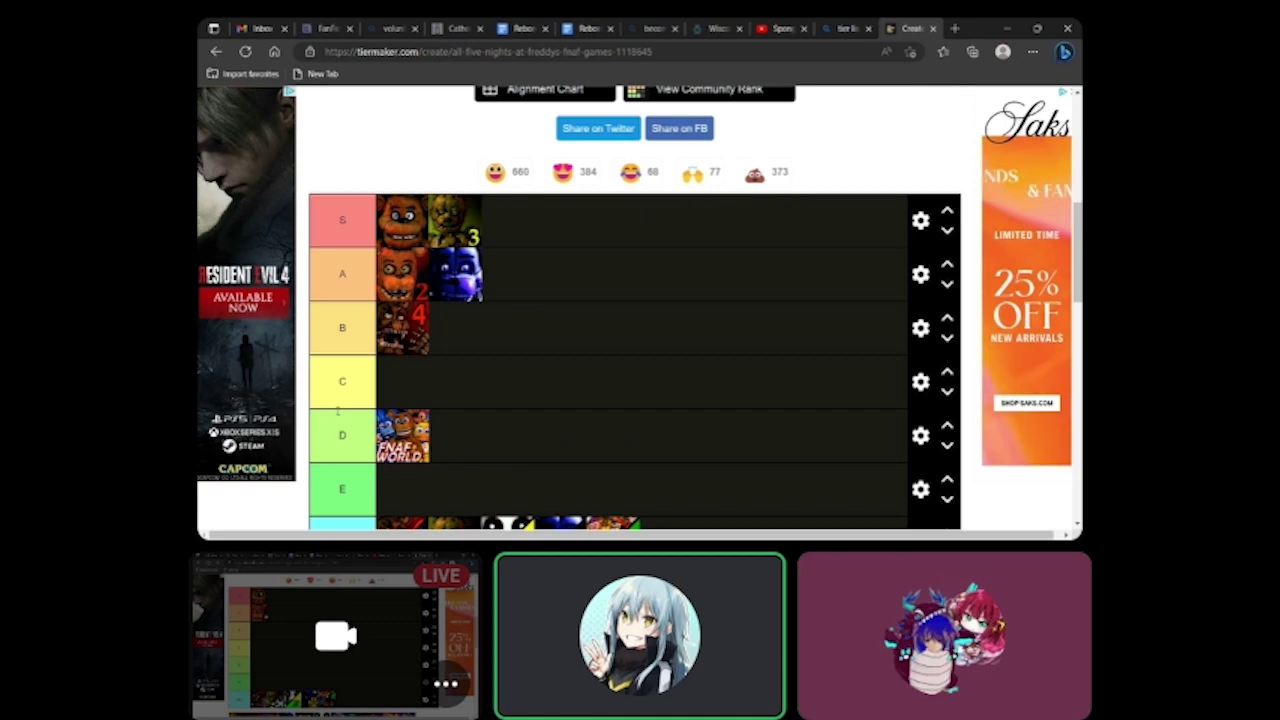
scroll(336, 416, down, 2)
scroll(338, 412, up, 2)
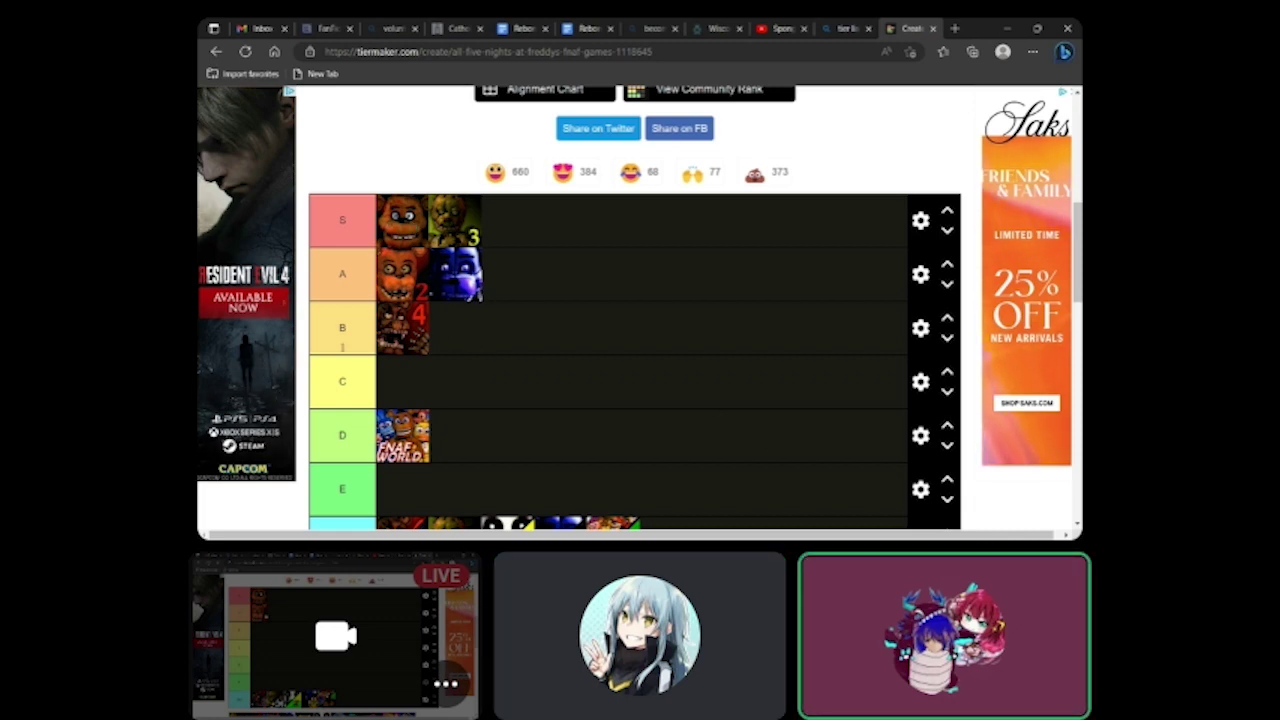
scroll(975, 490, down, 2)
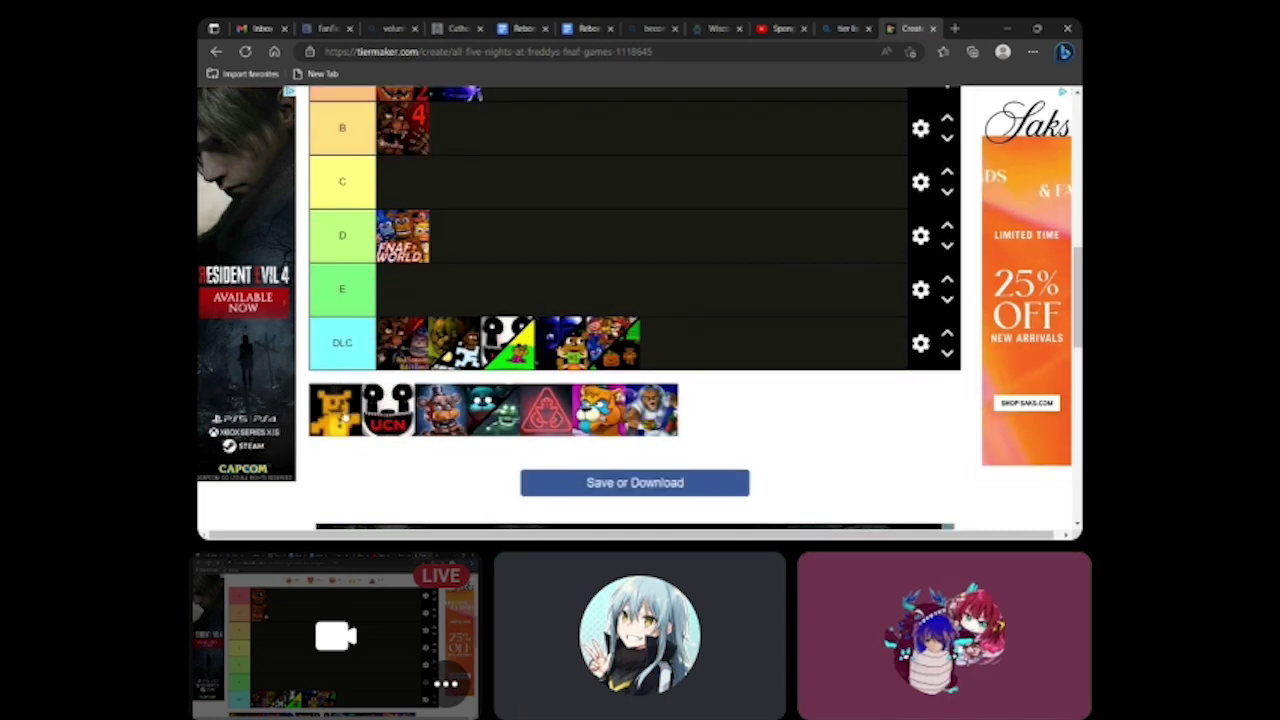
mouse_move(339, 406)
mouse_down()
mouse_move(331, 397)
mouse_move(333, 425)
mouse_up()
scroll(334, 397, up, 4)
scroll(332, 398, up, 1)
scroll(331, 397, down, 5)
scroll(332, 400, up, 1)
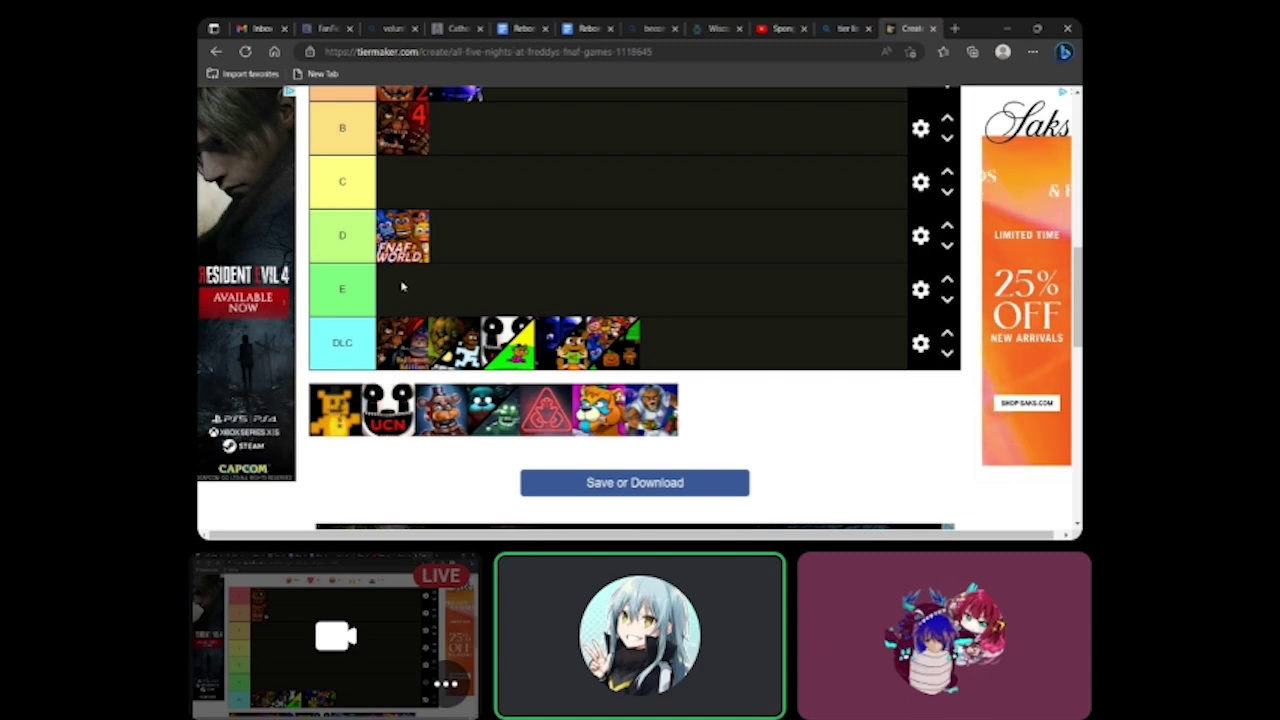
scroll(500, 400, up, 2)
scroll(434, 309, down, 2)
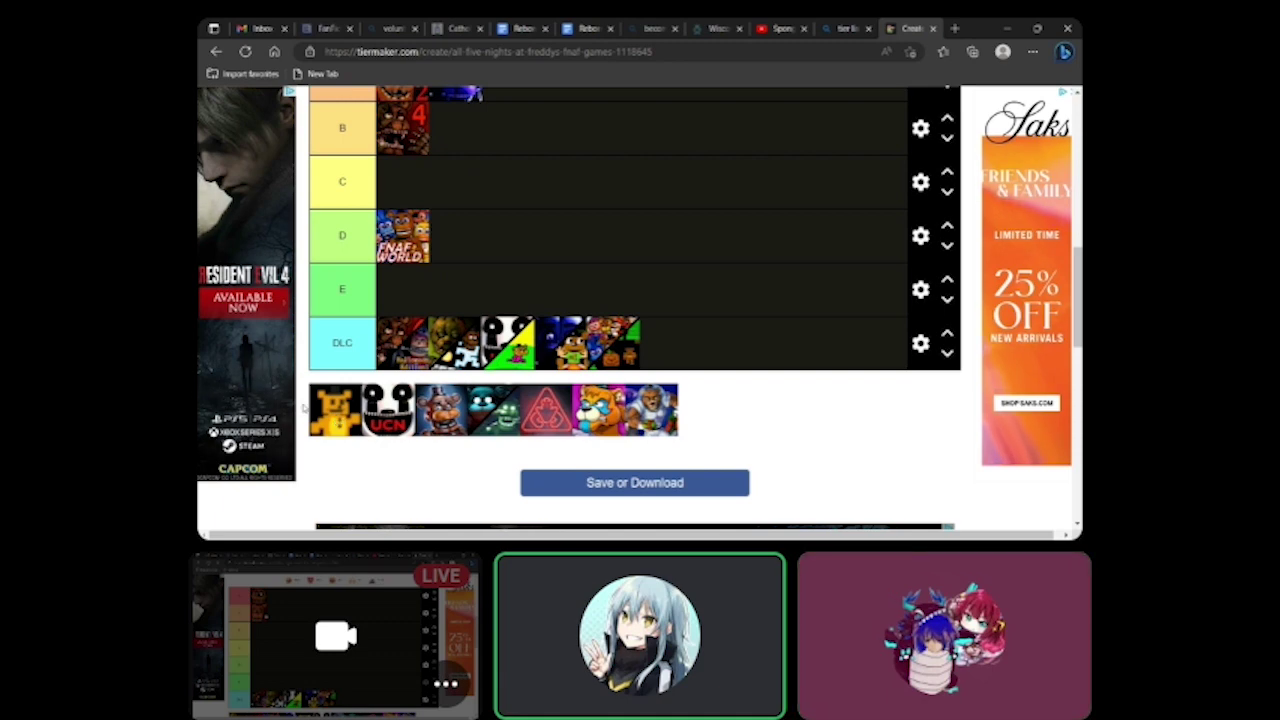
Drop the Golden Freddy tile from the unranked row into the S tier beside FNAF 3
drag(324, 426, 557, 358)
scroll(350, 406, up, 5)
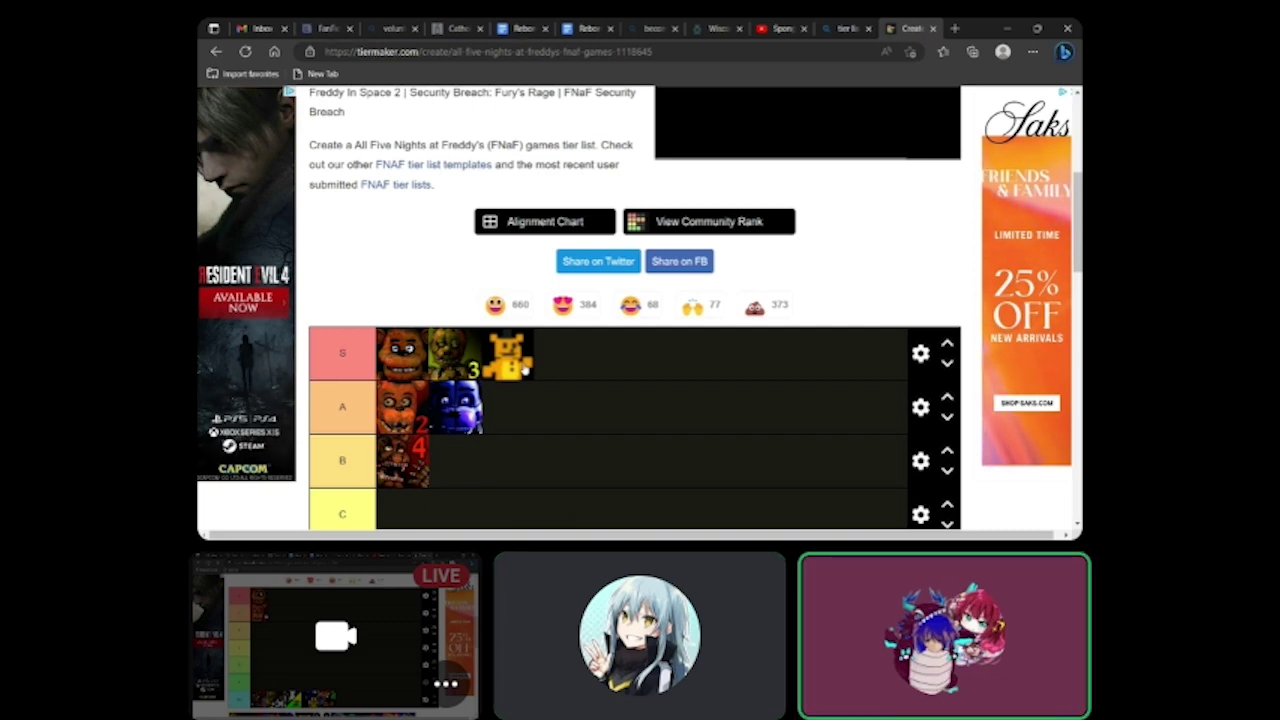
scroll(493, 388, down, 2)
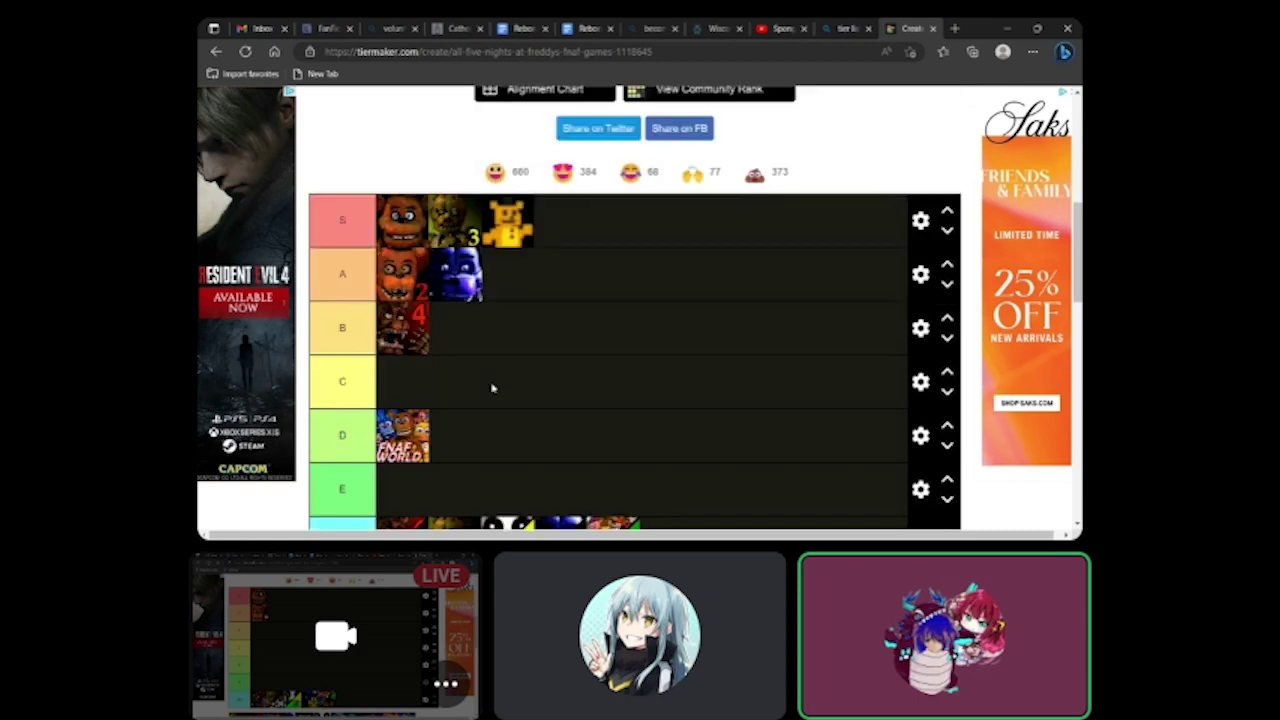
scroll(493, 388, down, 2)
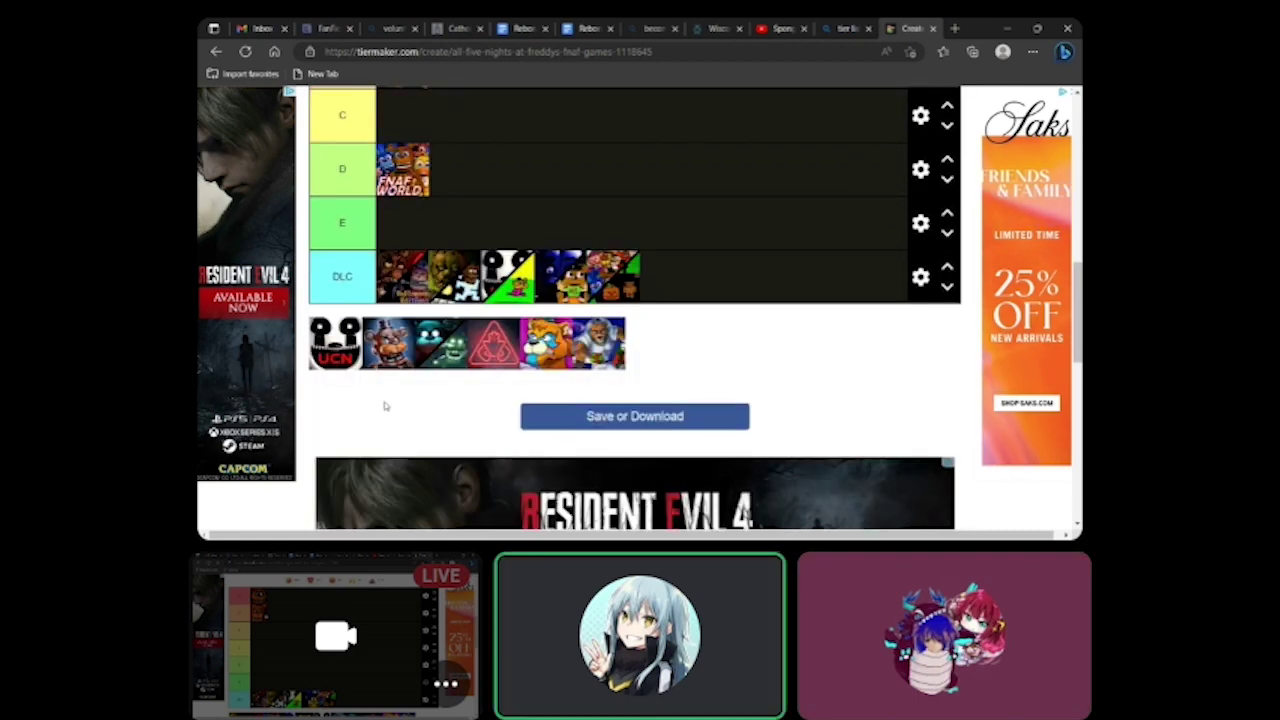
Move the Ultimate Custom Night tile from the unranked row into the B tier beside FNAF 4
drag(345, 362, 344, 328)
scroll(344, 300, up, 1)
scroll(344, 329, up, 1)
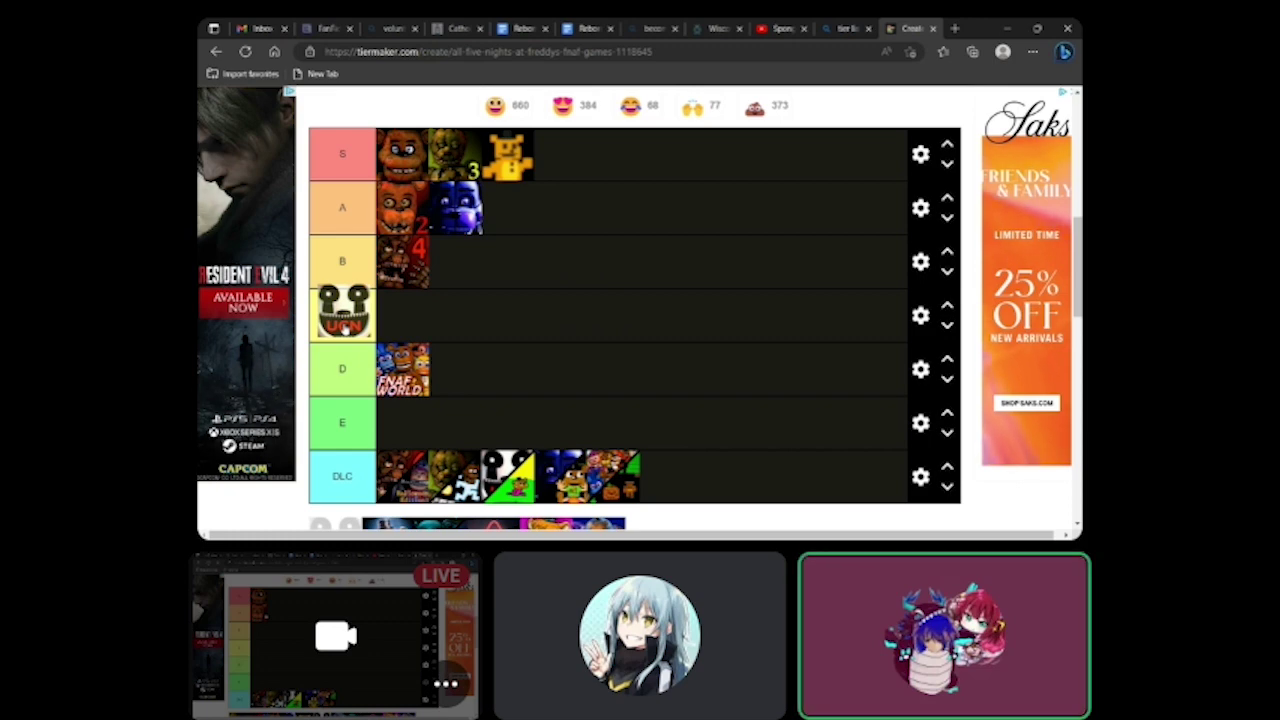
drag(344, 328, 487, 285)
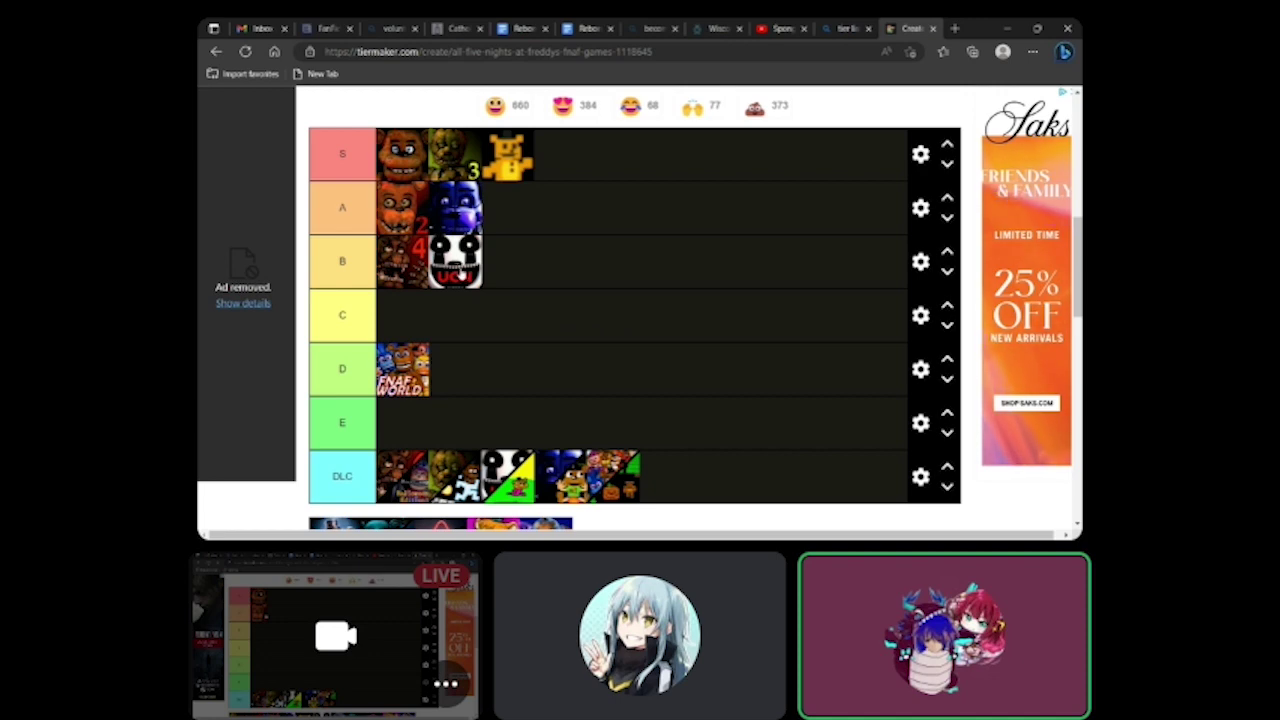
scroll(459, 277, down, 3)
scroll(460, 277, up, 2)
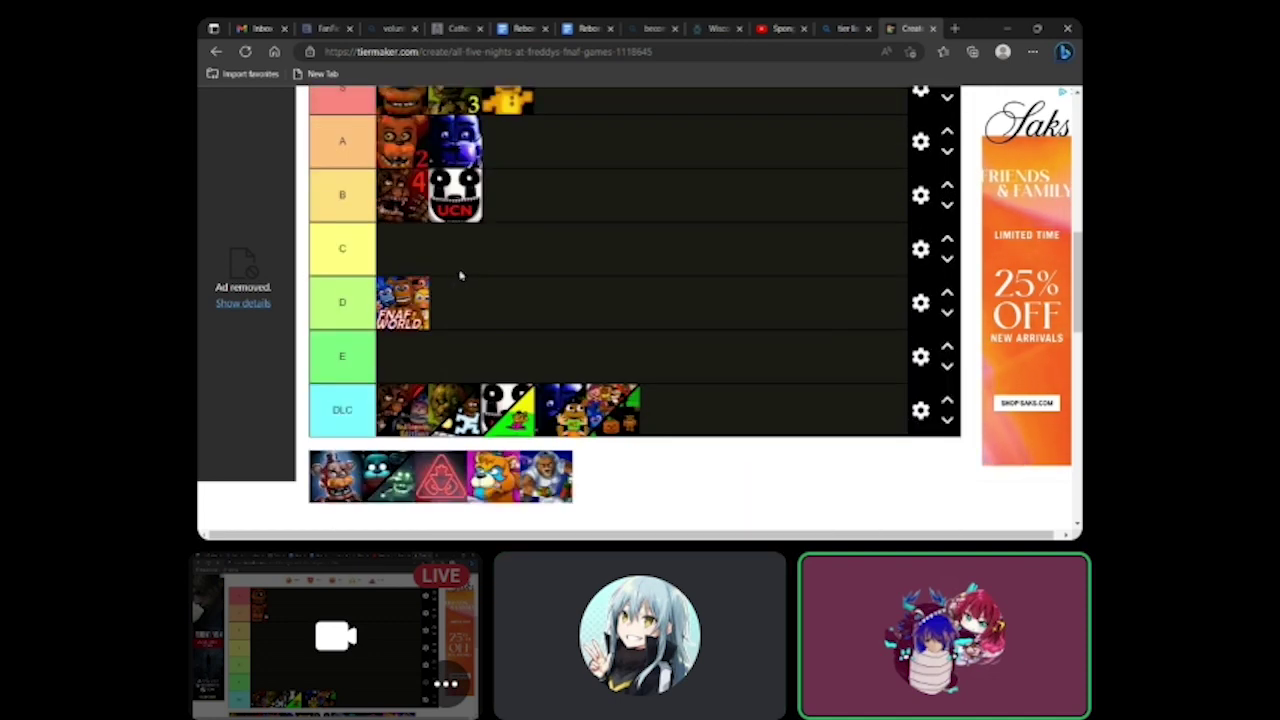
scroll(468, 284, up, 1)
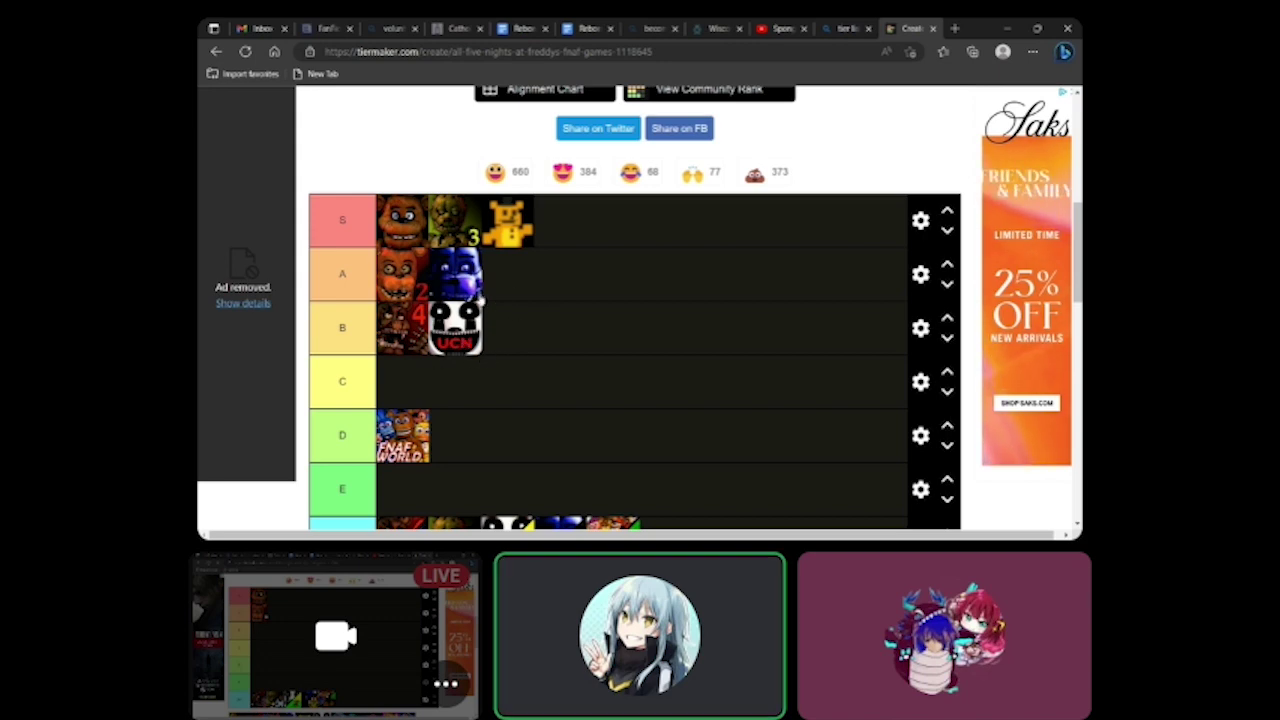
scroll(462, 294, down, 2)
scroll(462, 294, up, 3)
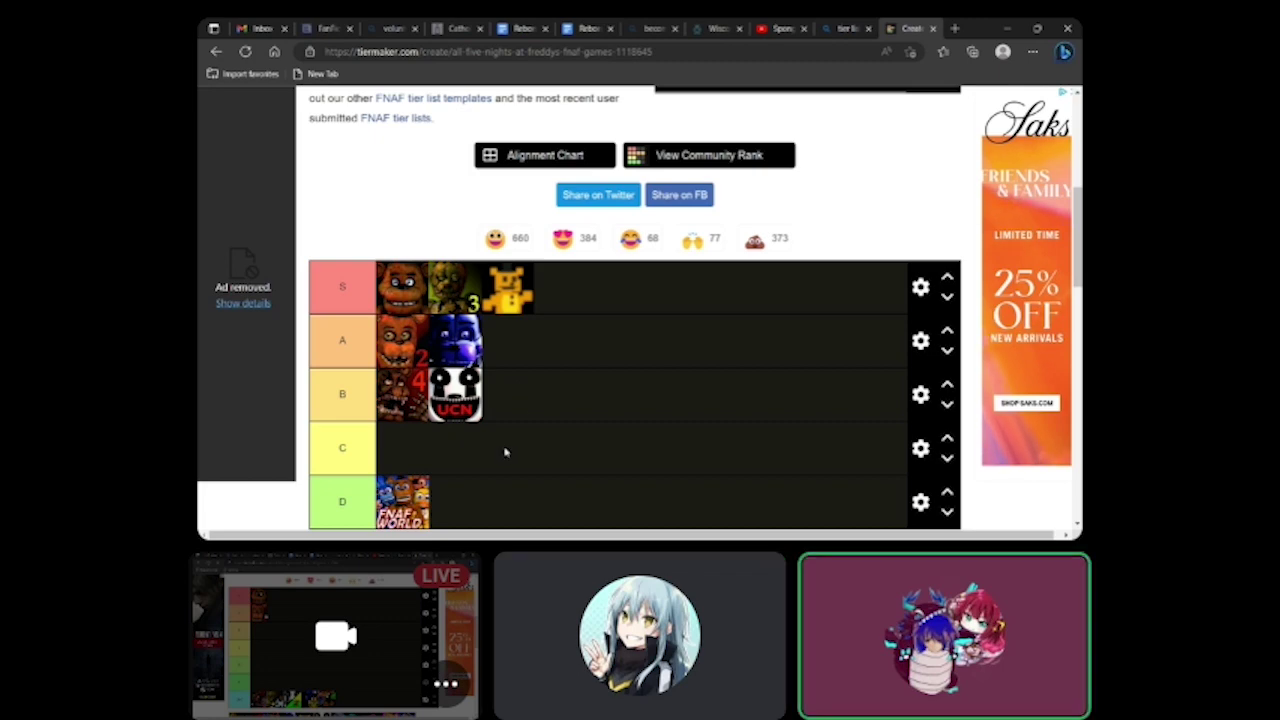
scroll(500, 447, down, 1)
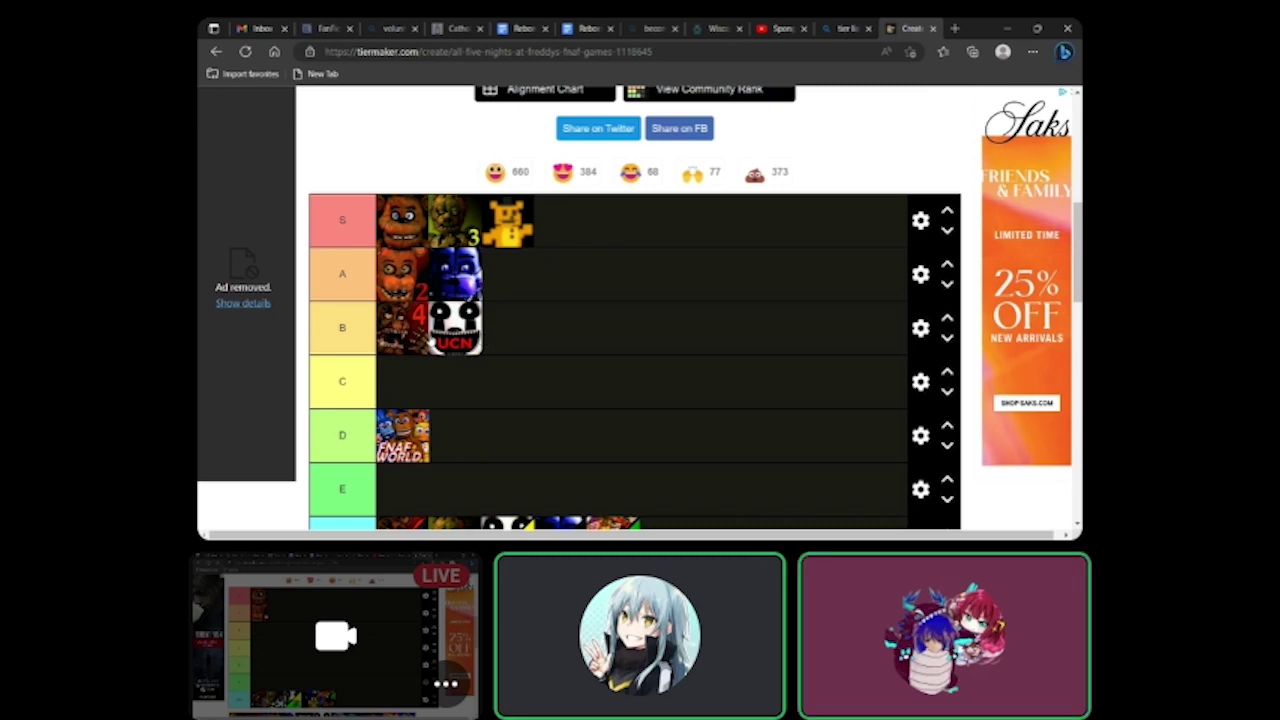
scroll(440, 340, down, 2)
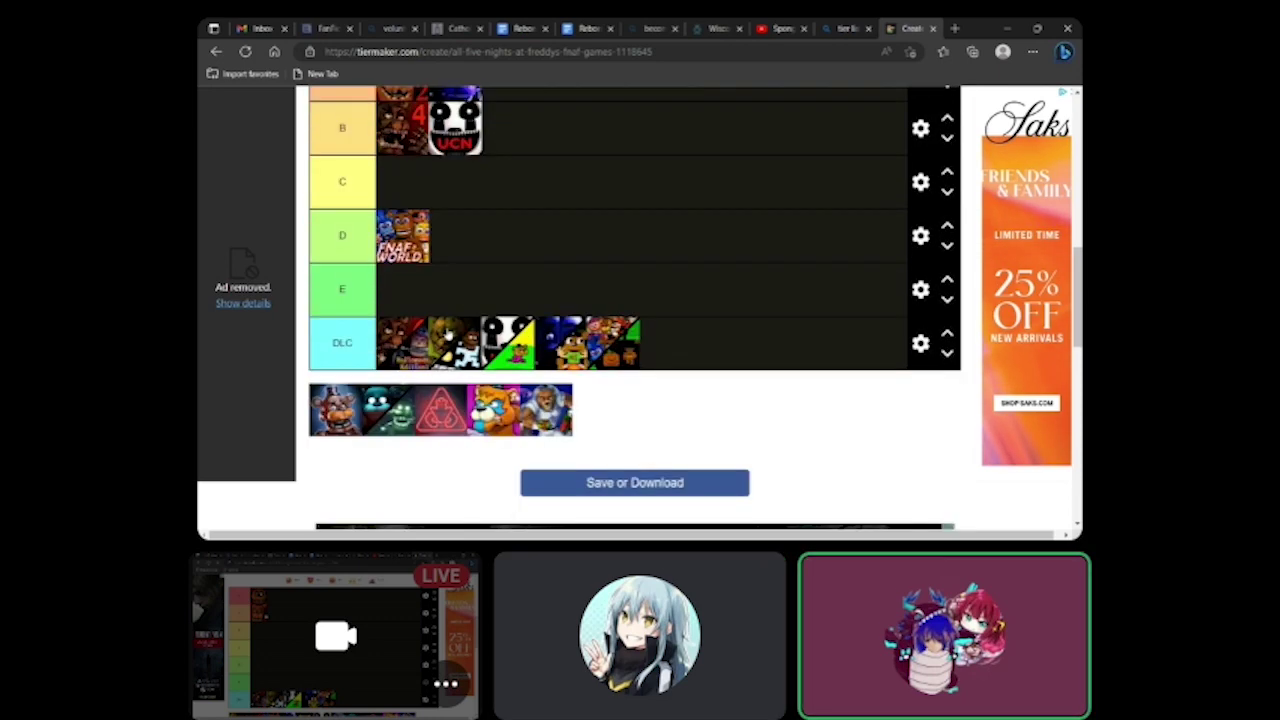
scroll(447, 334, down, 1)
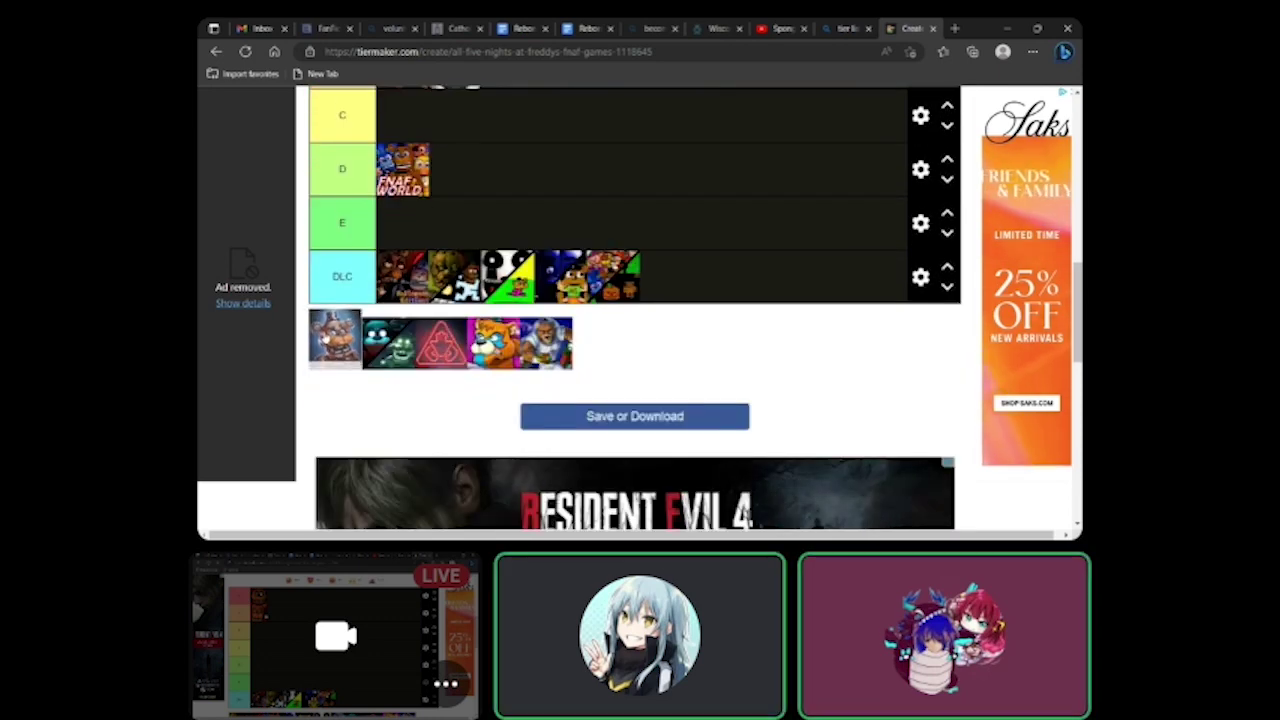
scroll(447, 334, up, 1)
scroll(447, 334, down, 1)
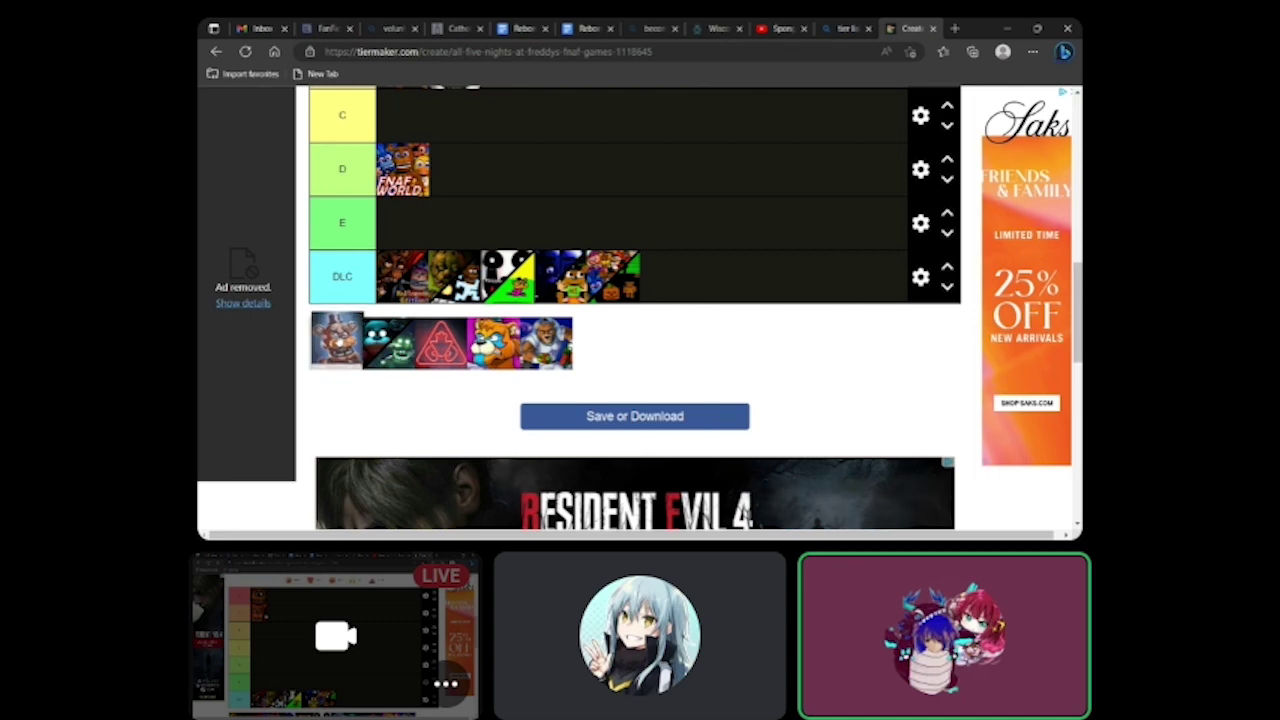
Drop the top-hatted Freddy game tile into the empty C tier row
scroll(334, 337, up, 4)
drag(337, 340, 337, 335)
scroll(331, 330, down, 2)
scroll(335, 334, up, 1)
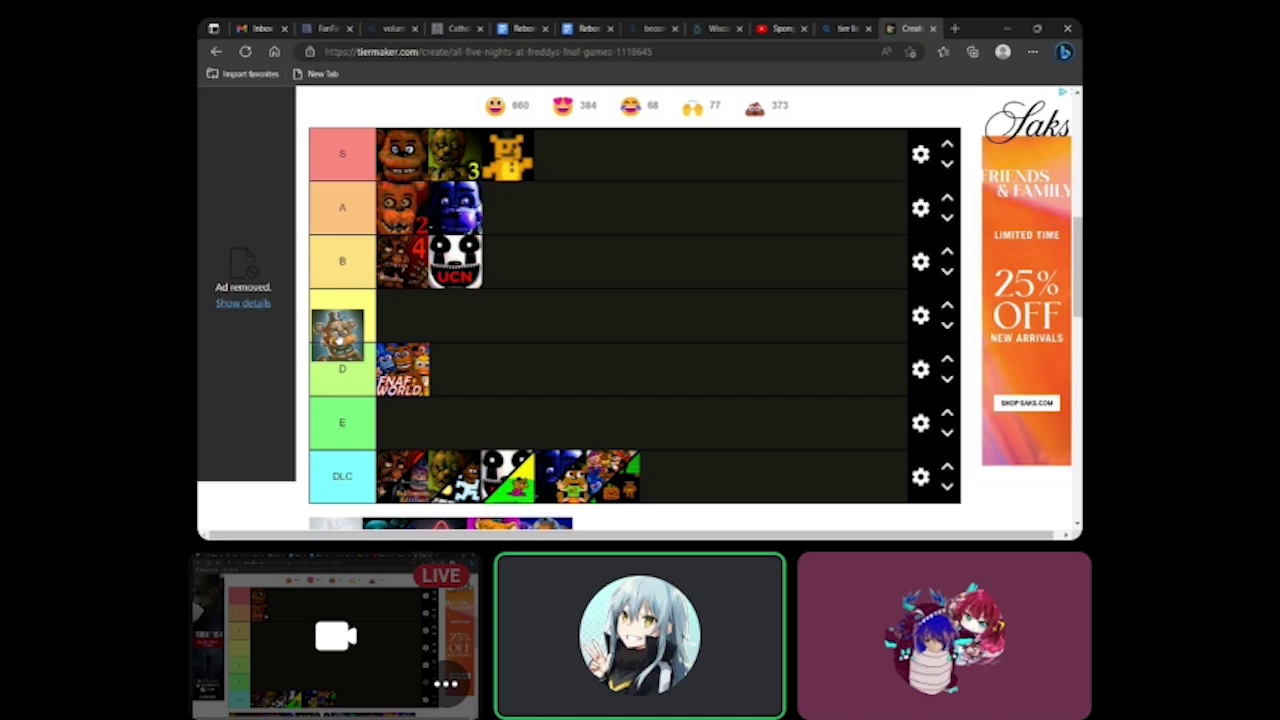
drag(337, 335, 340, 385)
scroll(337, 335, down, 1)
scroll(327, 457, up, 1)
scroll(329, 451, up, 1)
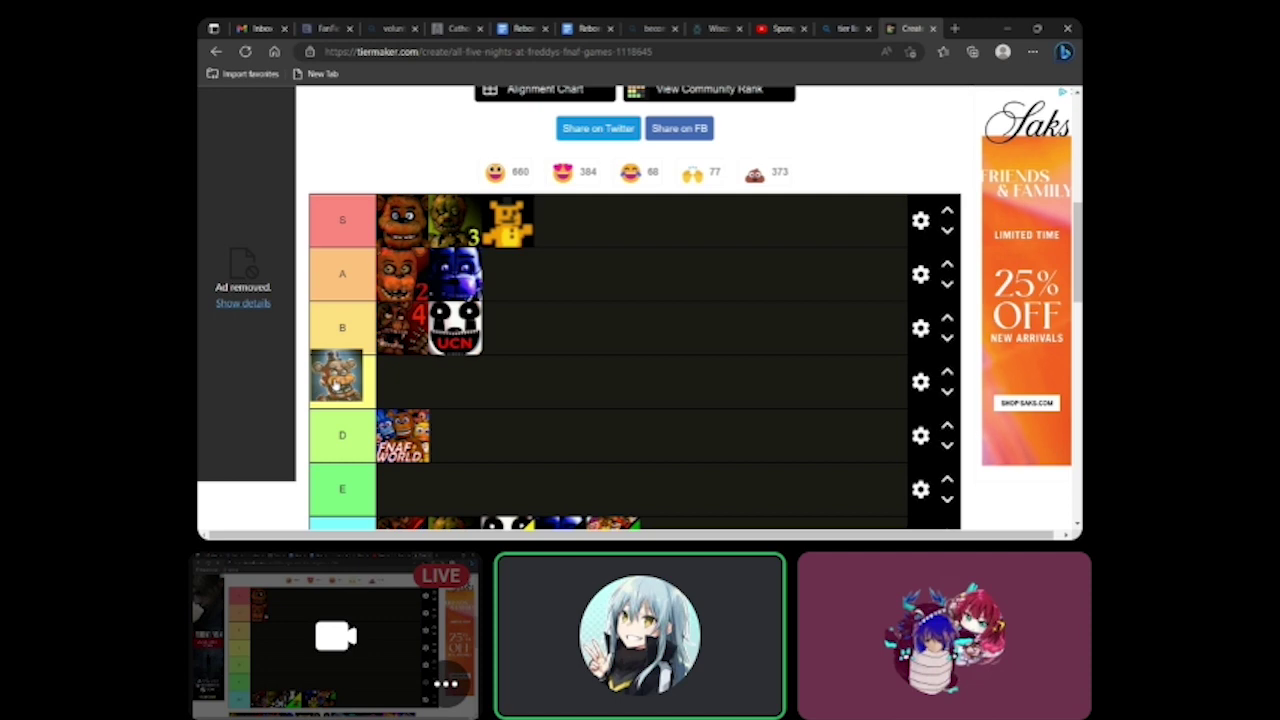
drag(340, 385, 343, 368)
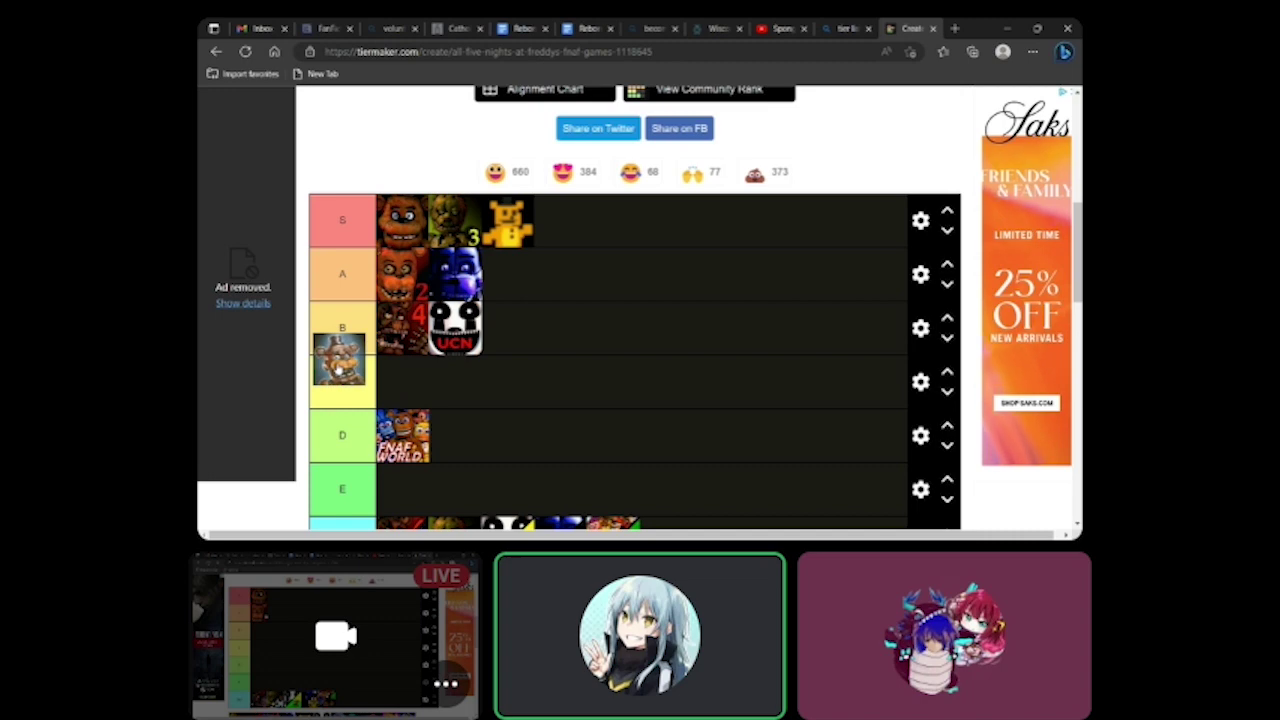
drag(343, 368, 343, 368)
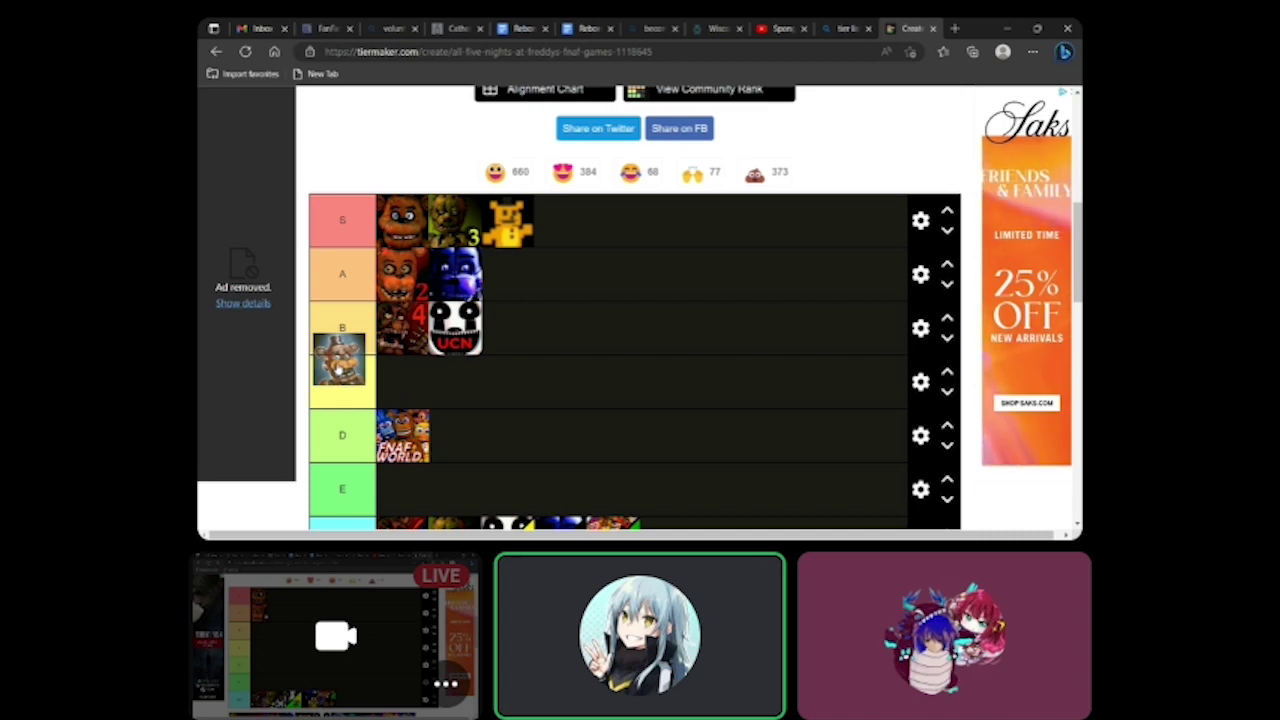
drag(343, 368, 343, 368)
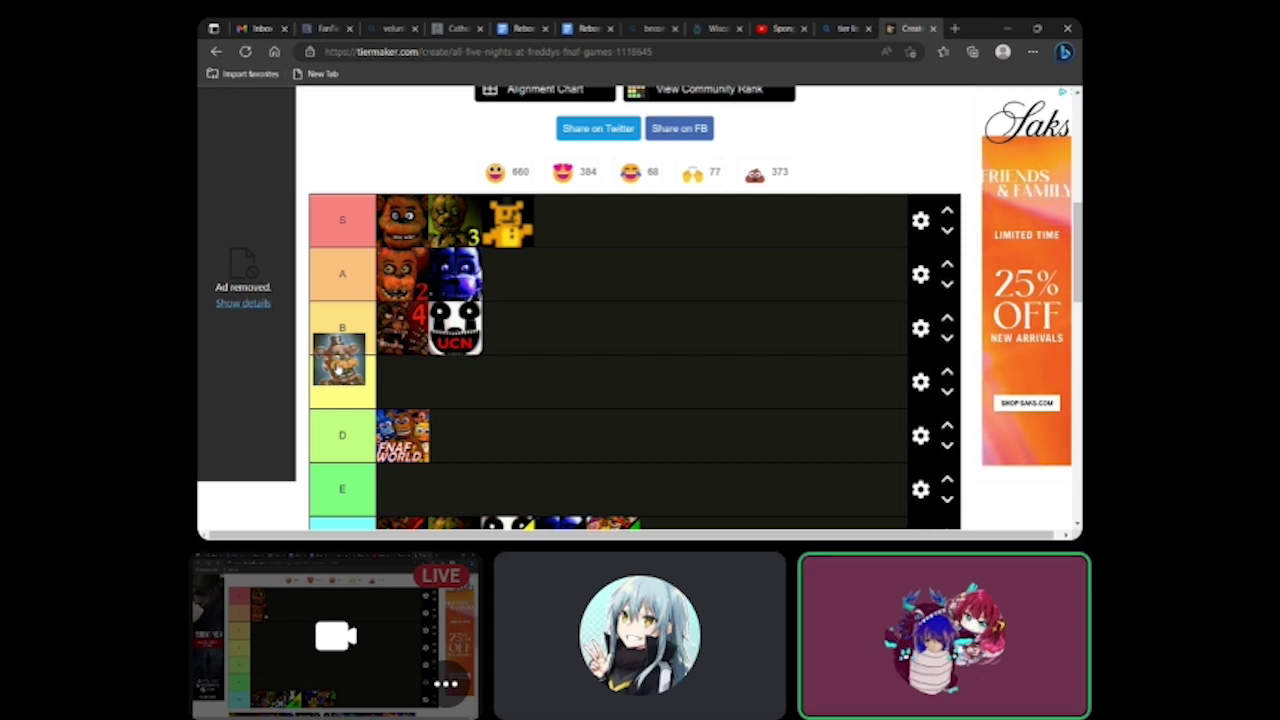
drag(343, 368, 393, 404)
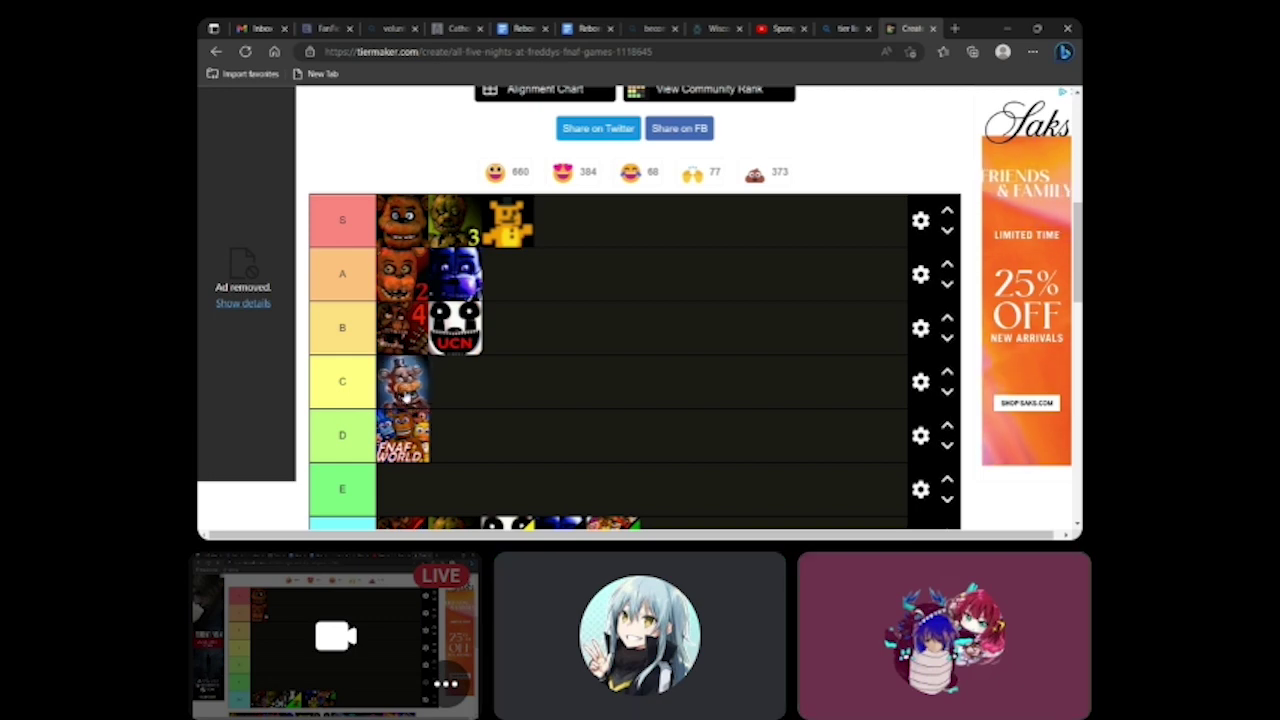
Place the first unranked teal game tile in the B tier after the UCN tile
scroll(466, 399, down, 3)
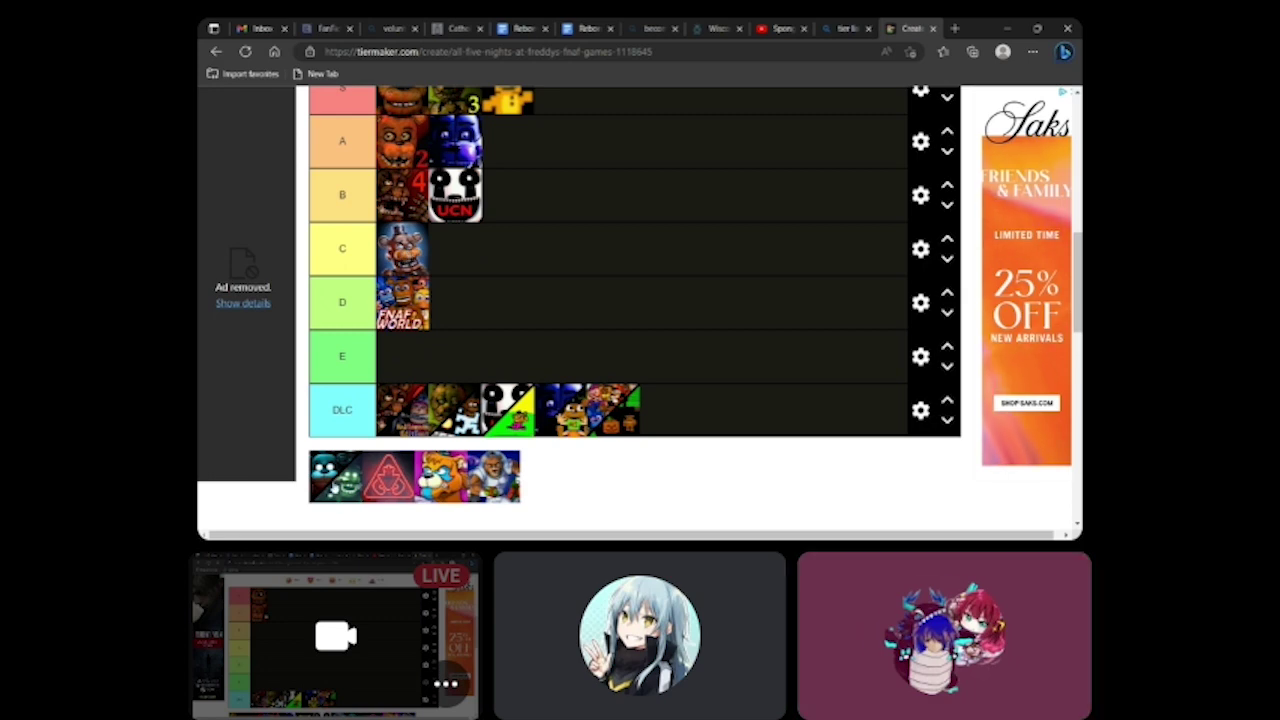
drag(335, 487, 313, 408)
scroll(328, 478, up, 1)
scroll(328, 478, down, 1)
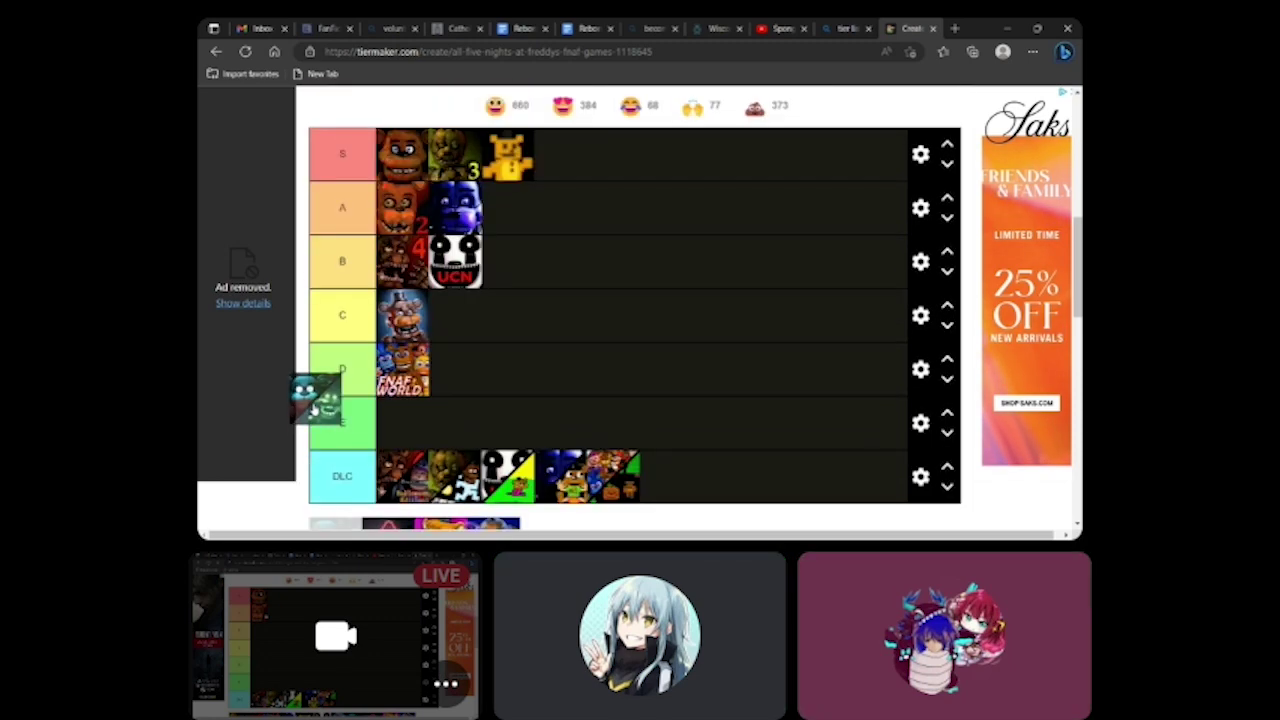
scroll(313, 408, up, 1)
drag(313, 408, 541, 344)
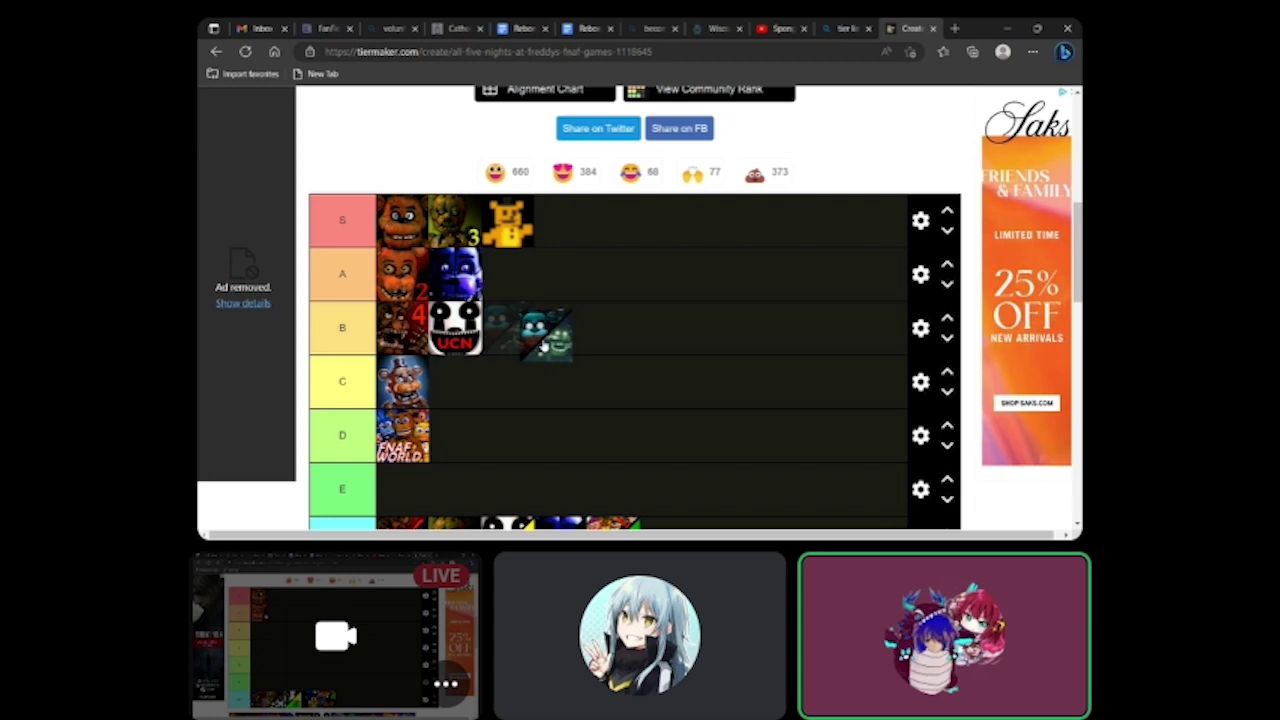
drag(541, 345, 567, 345)
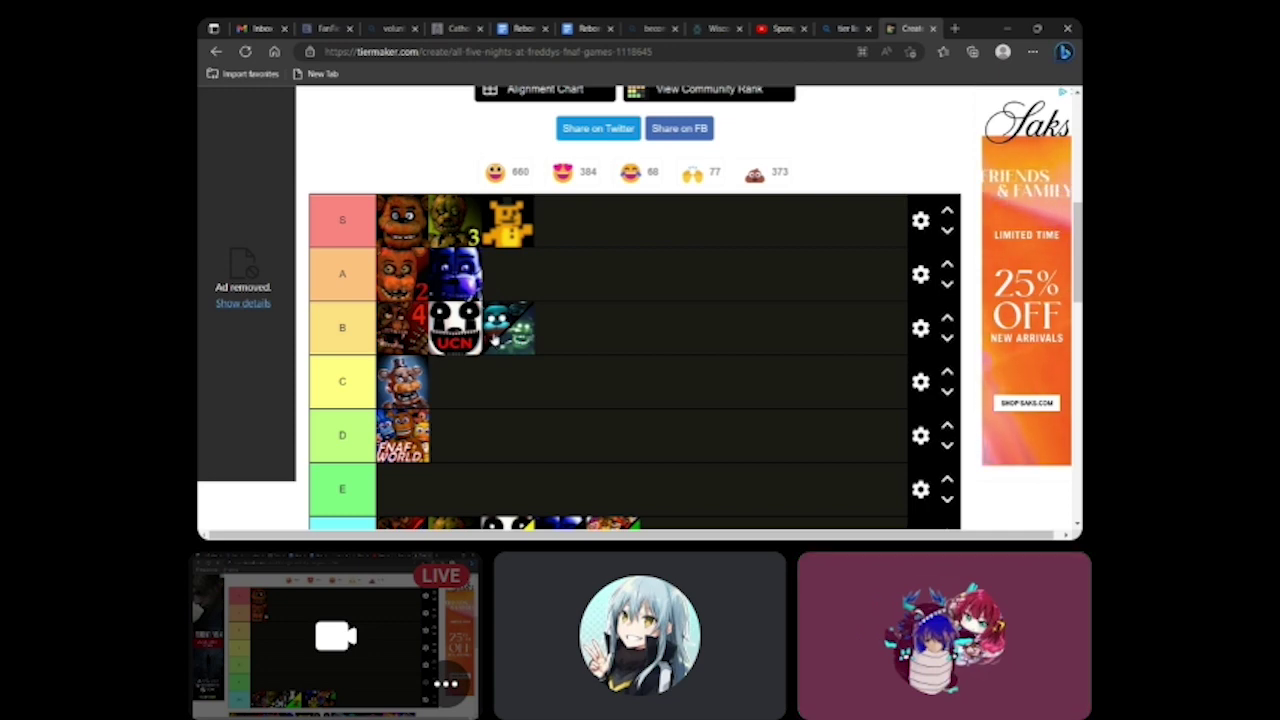
drag(494, 340, 537, 325)
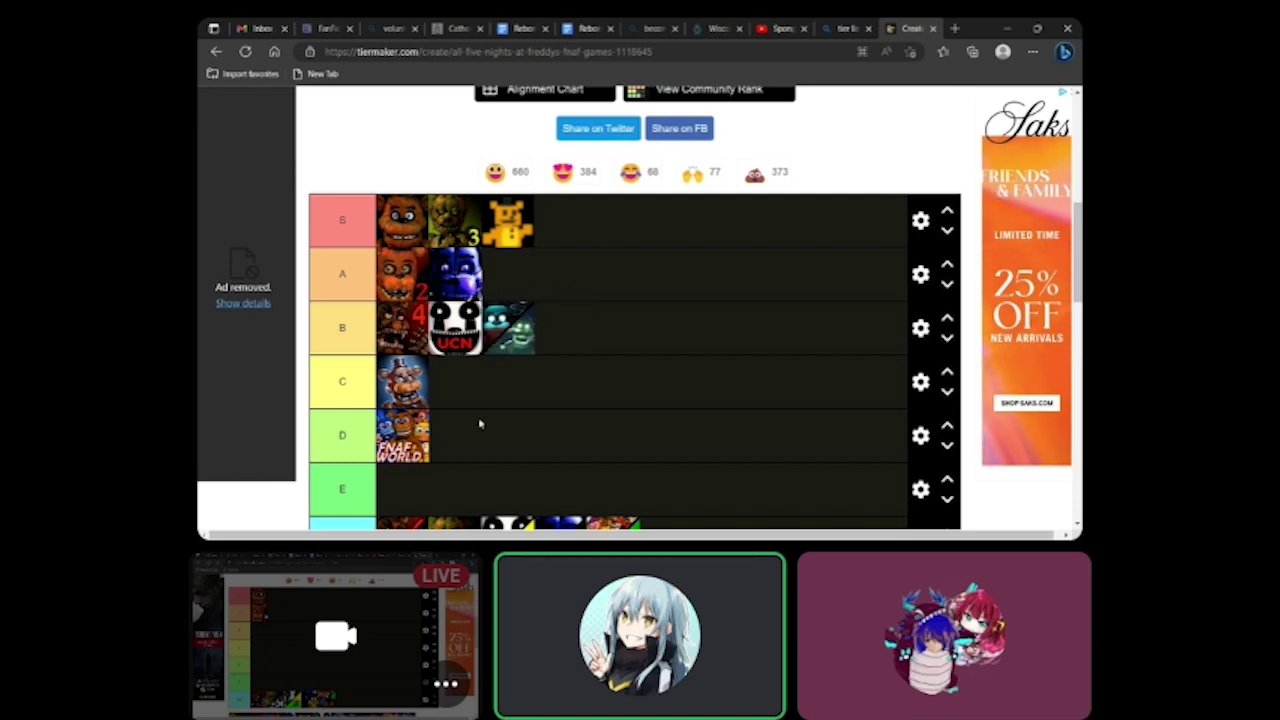
Move the teal tile down from the B tier into C beside Freddy
scroll(479, 424, down, 5)
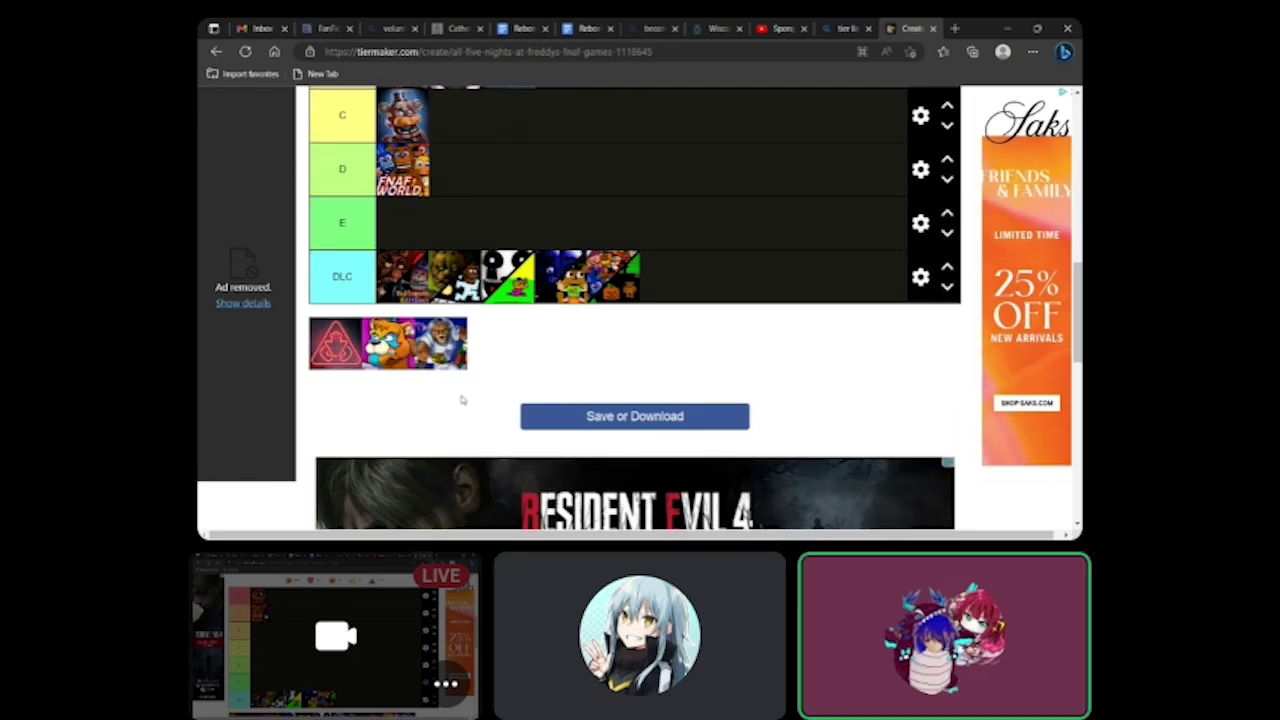
scroll(462, 400, up, 3)
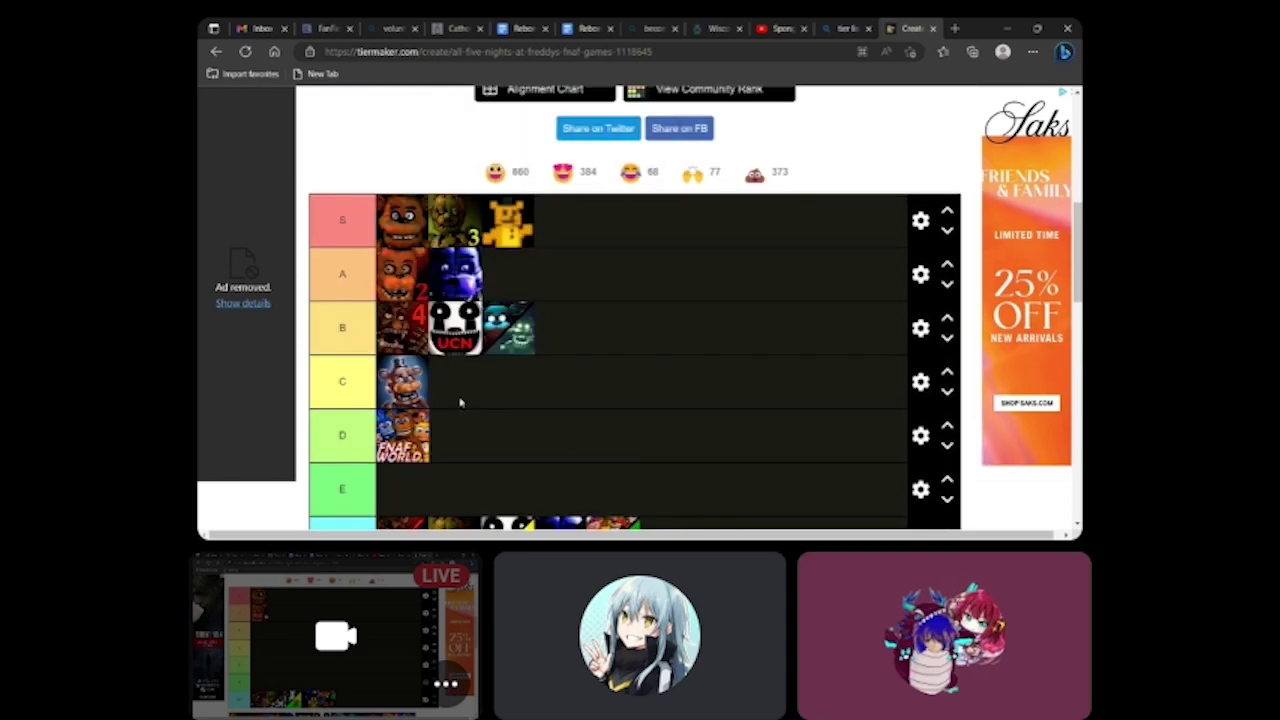
scroll(460, 402, down, 3)
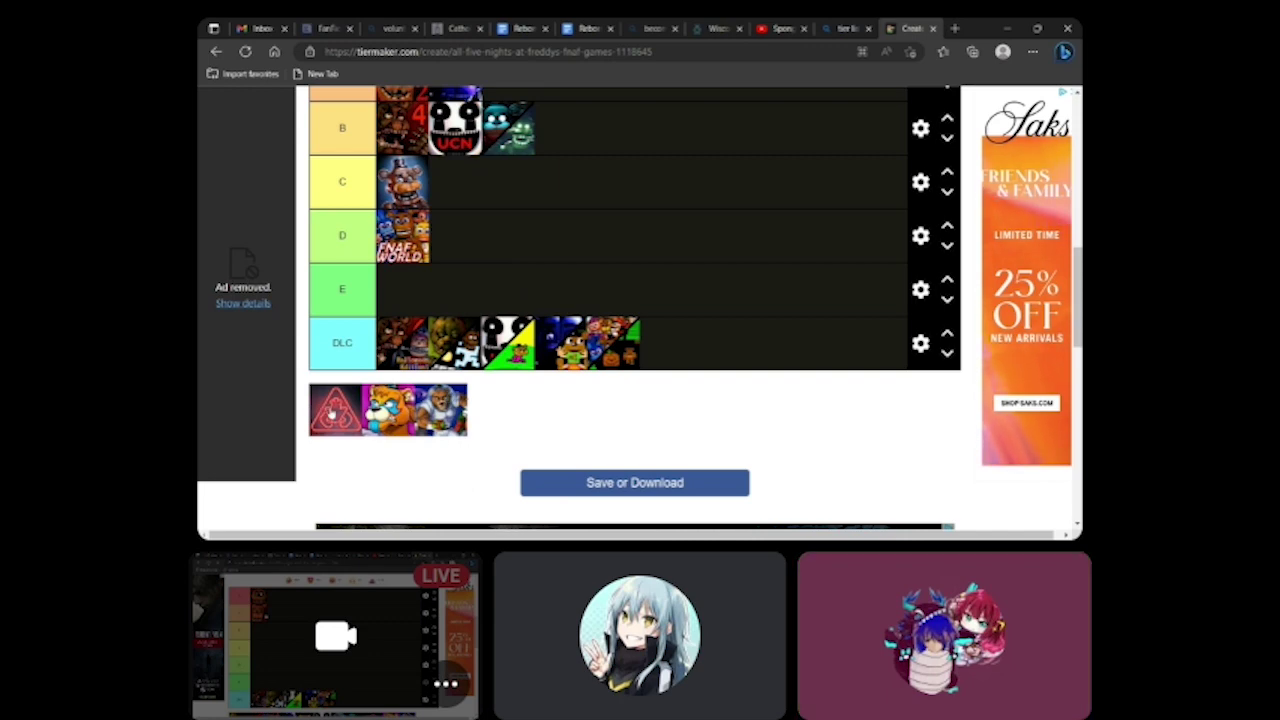
scroll(333, 420, up, 3)
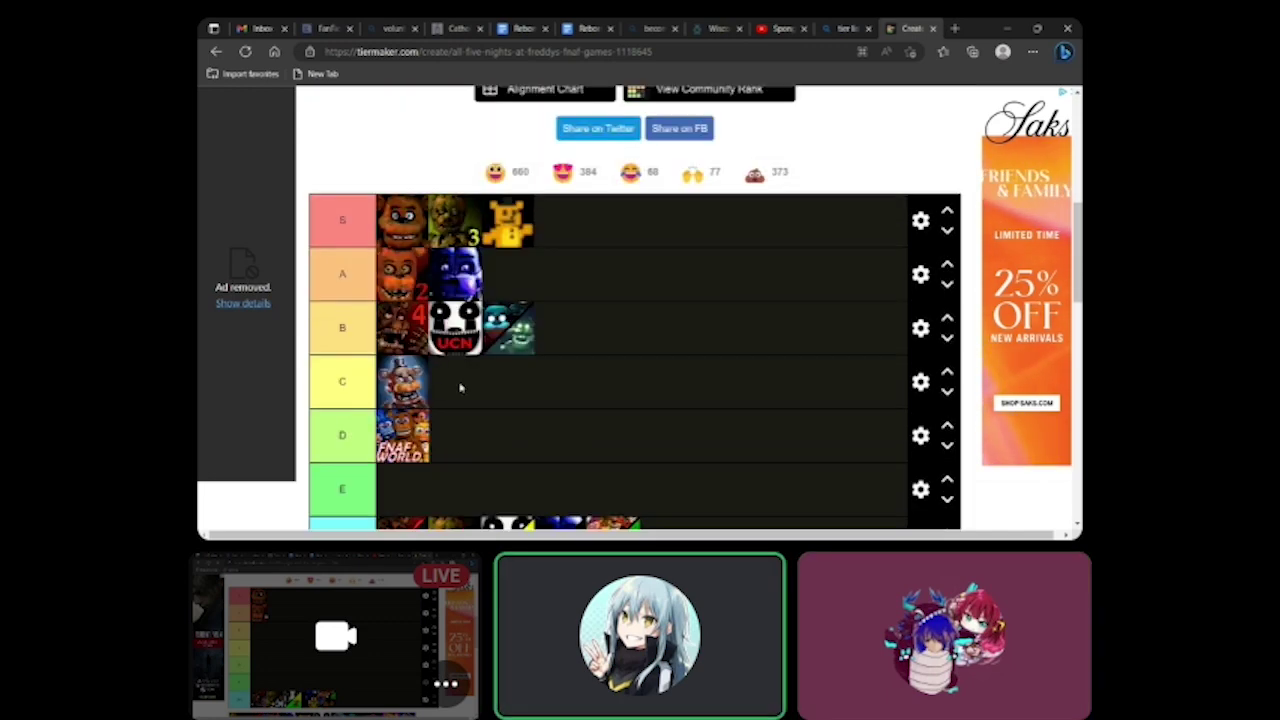
drag(513, 346, 458, 382)
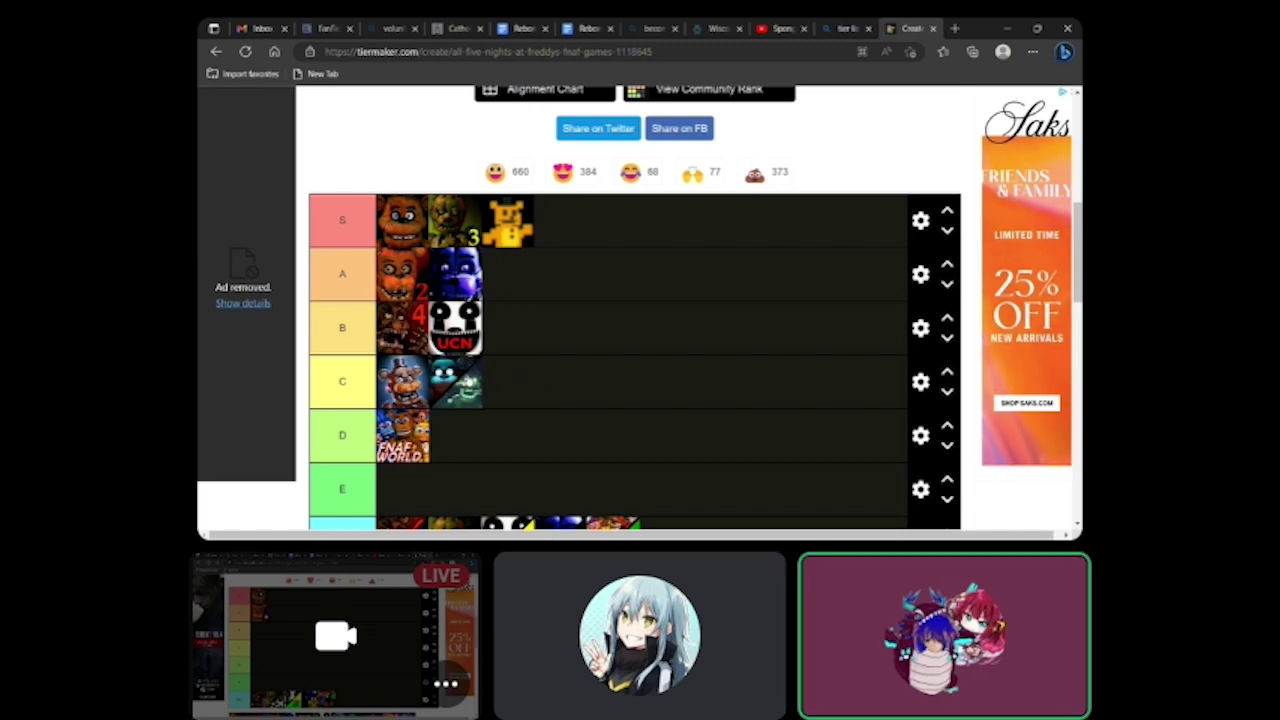
Carry the red triangle tile from the unranked pool toward the S tier
scroll(494, 420, down, 1)
drag(338, 478, 328, 336)
scroll(330, 340, up, 1)
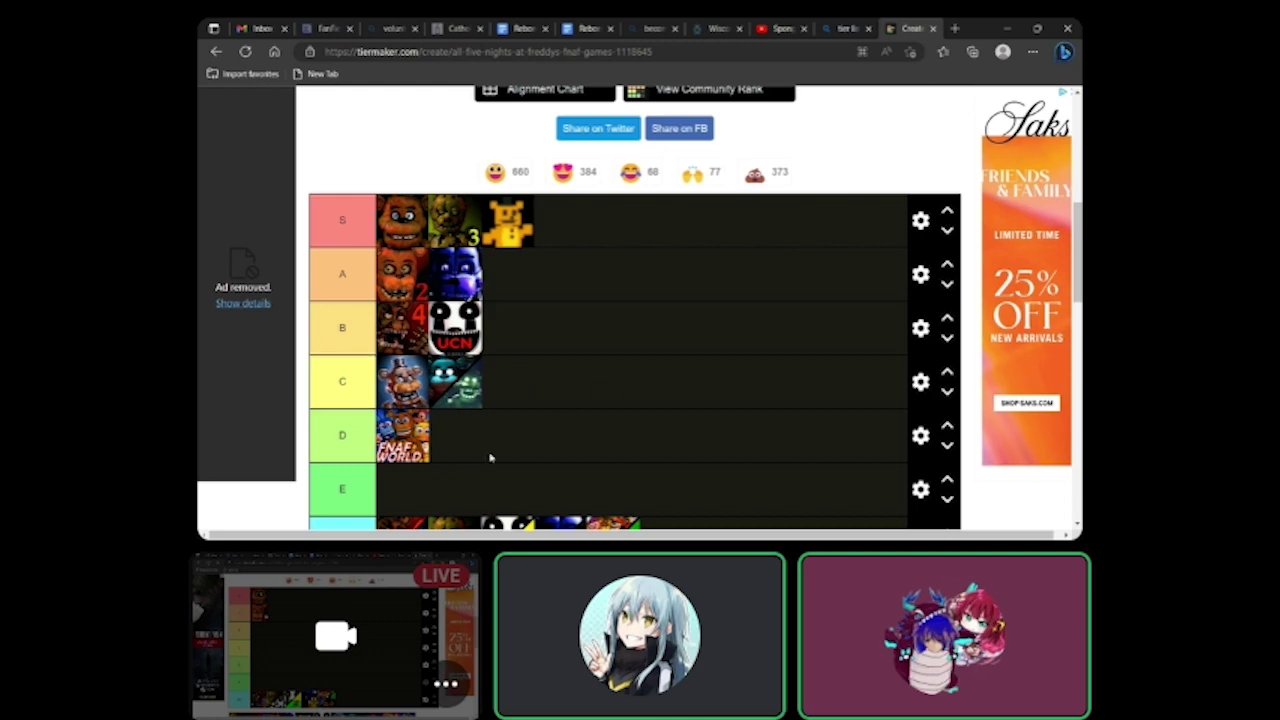
scroll(489, 457, down, 2)
drag(332, 482, 606, 302)
scroll(569, 238, up, 2)
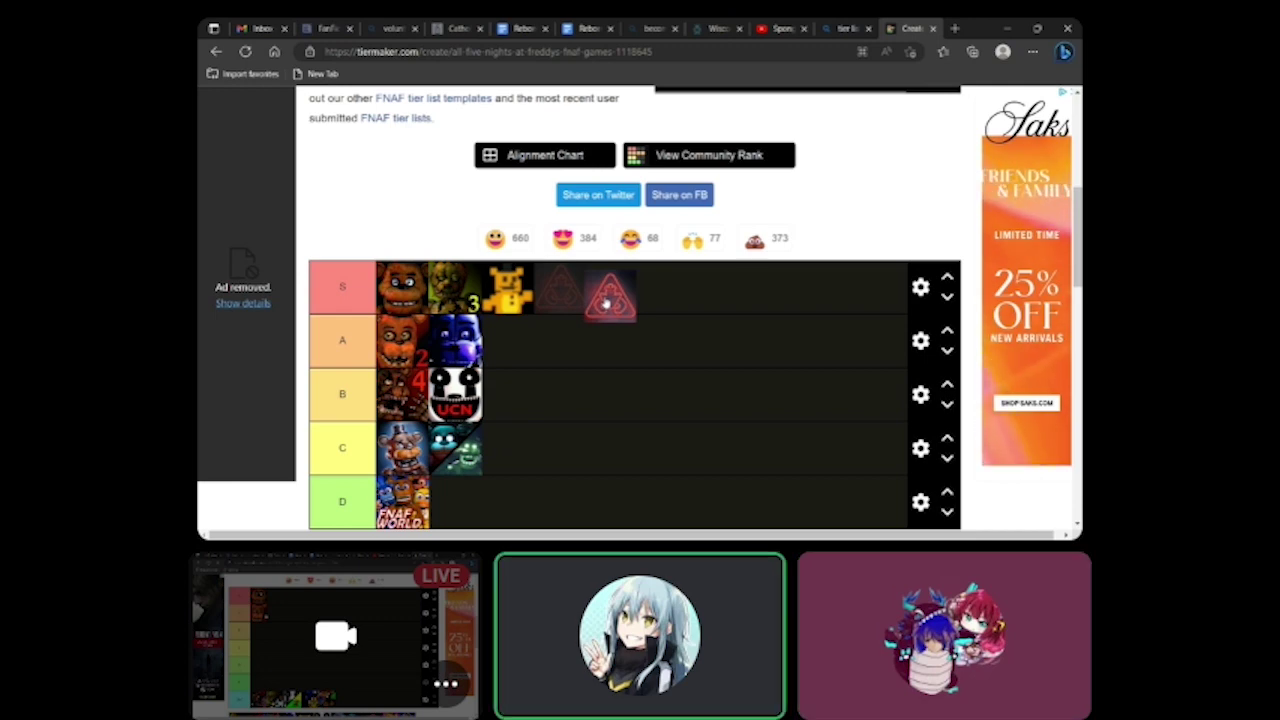
drag(606, 304, 633, 298)
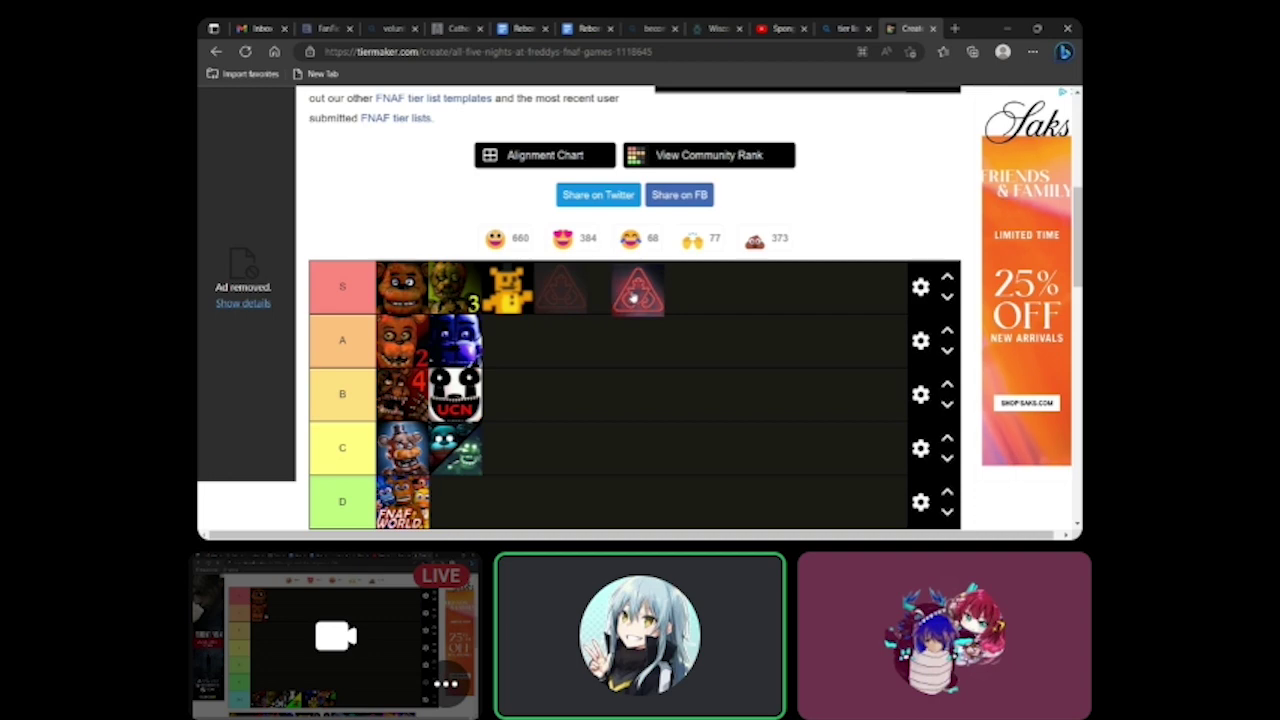
drag(633, 298, 628, 300)
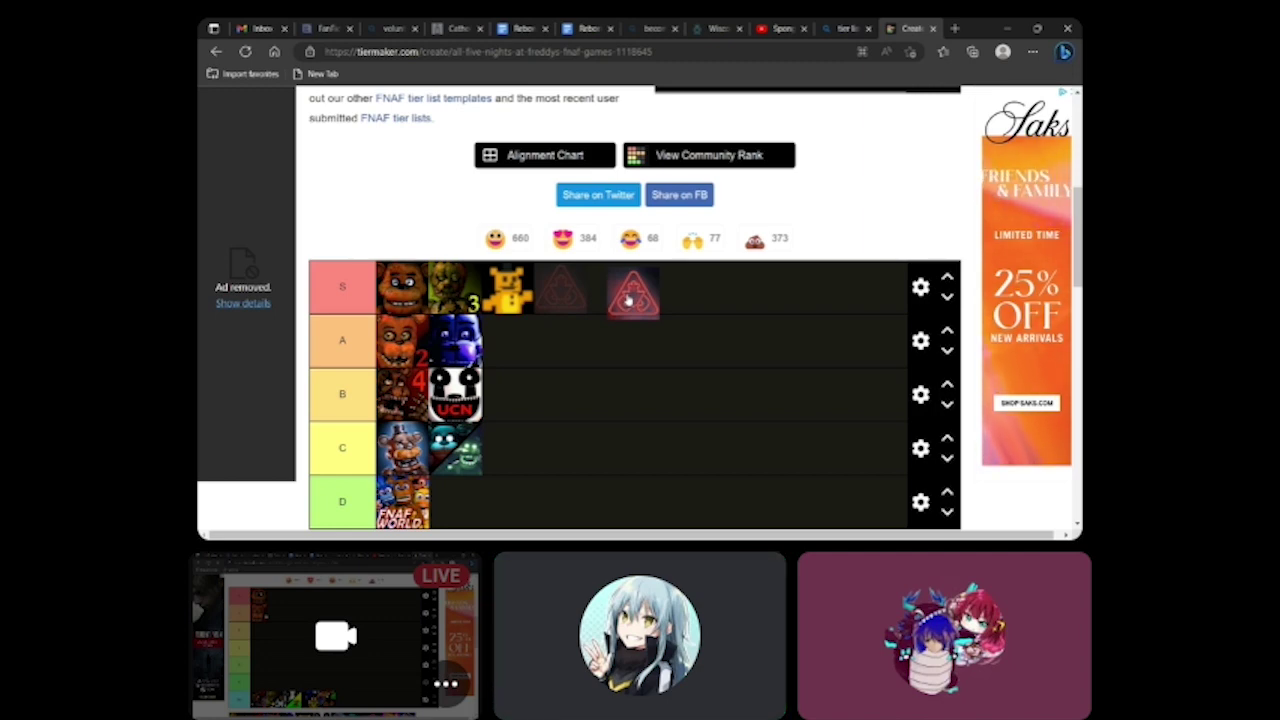
scroll(628, 298, down, 2)
drag(628, 298, 593, 347)
scroll(589, 228, up, 1)
scroll(627, 342, down, 3)
Scroll the tier list back up to check the rows after placing the red tile in E
scroll(599, 276, up, 1)
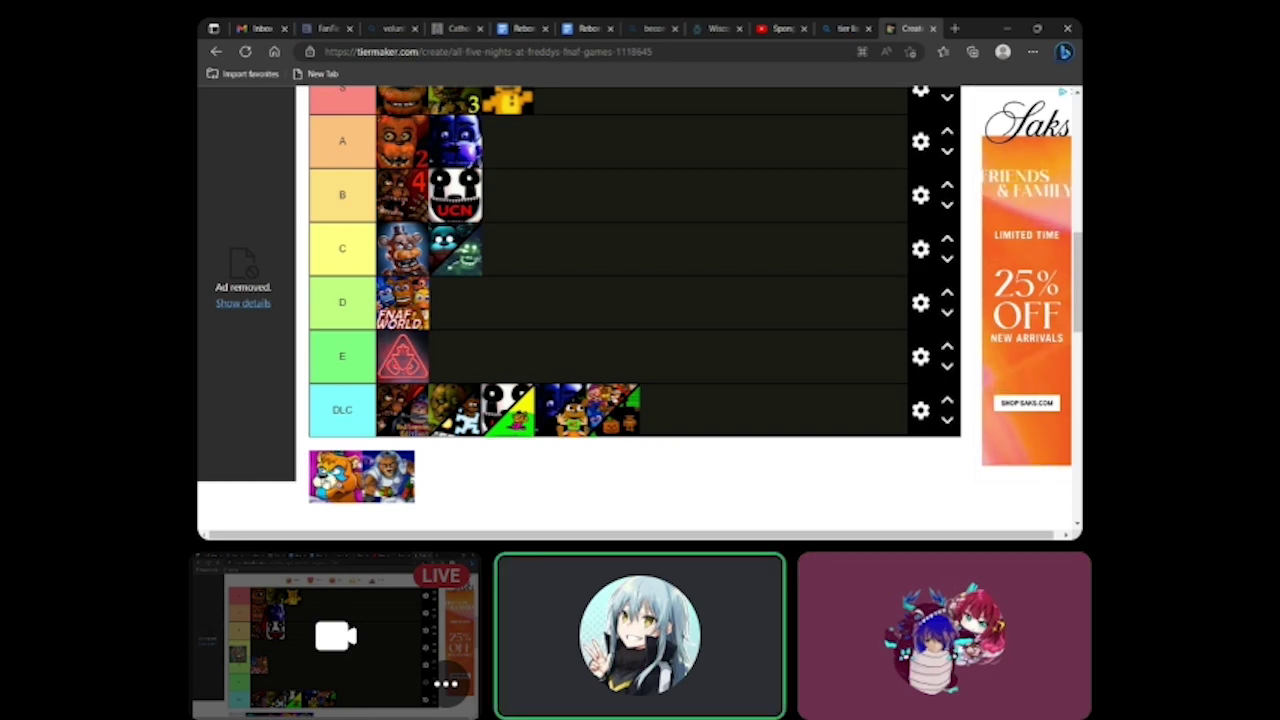
Drag the orange bear tile from the unranked pool into the B tier
drag(335, 476, 550, 342)
scroll(355, 378, up, 2)
scroll(355, 380, down, 1)
scroll(355, 380, down, 1)
scroll(355, 378, up, 1)
scroll(512, 447, down, 1)
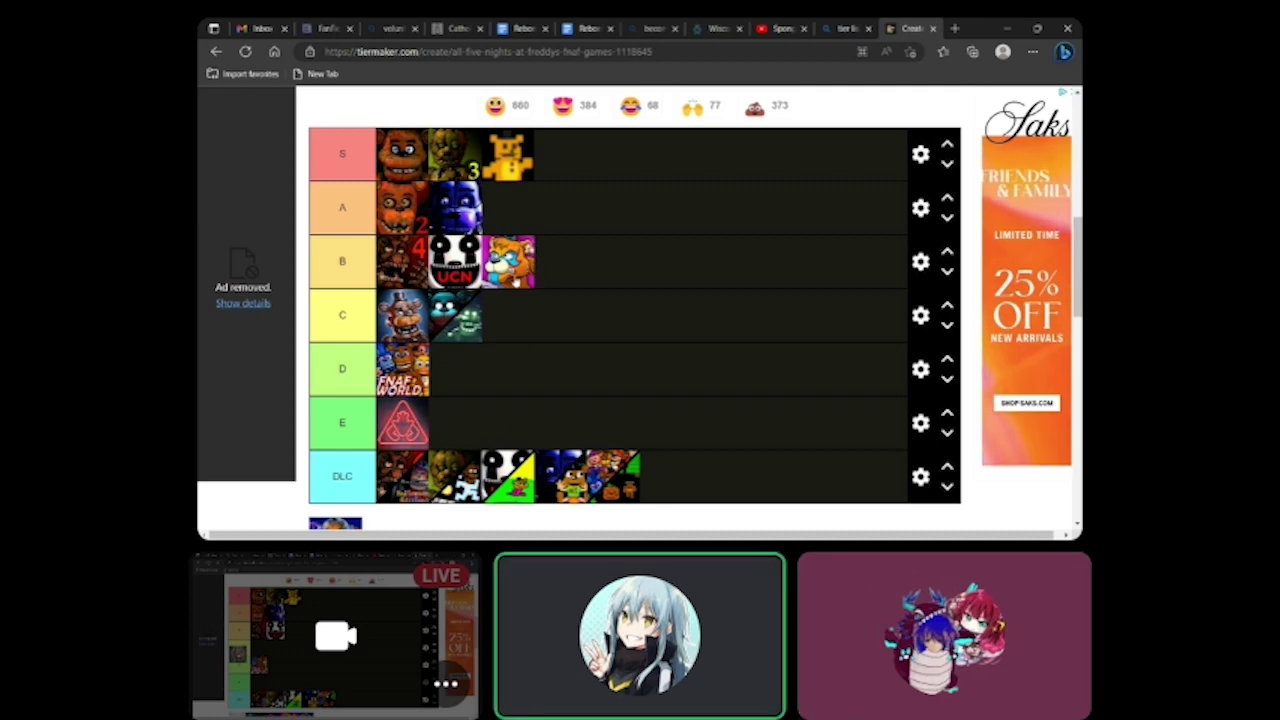
Move the orange bear tile down to C, then into the D tier beside FNaF World
drag(508, 261, 554, 369)
scroll(599, 364, down, 1)
scroll(561, 357, up, 2)
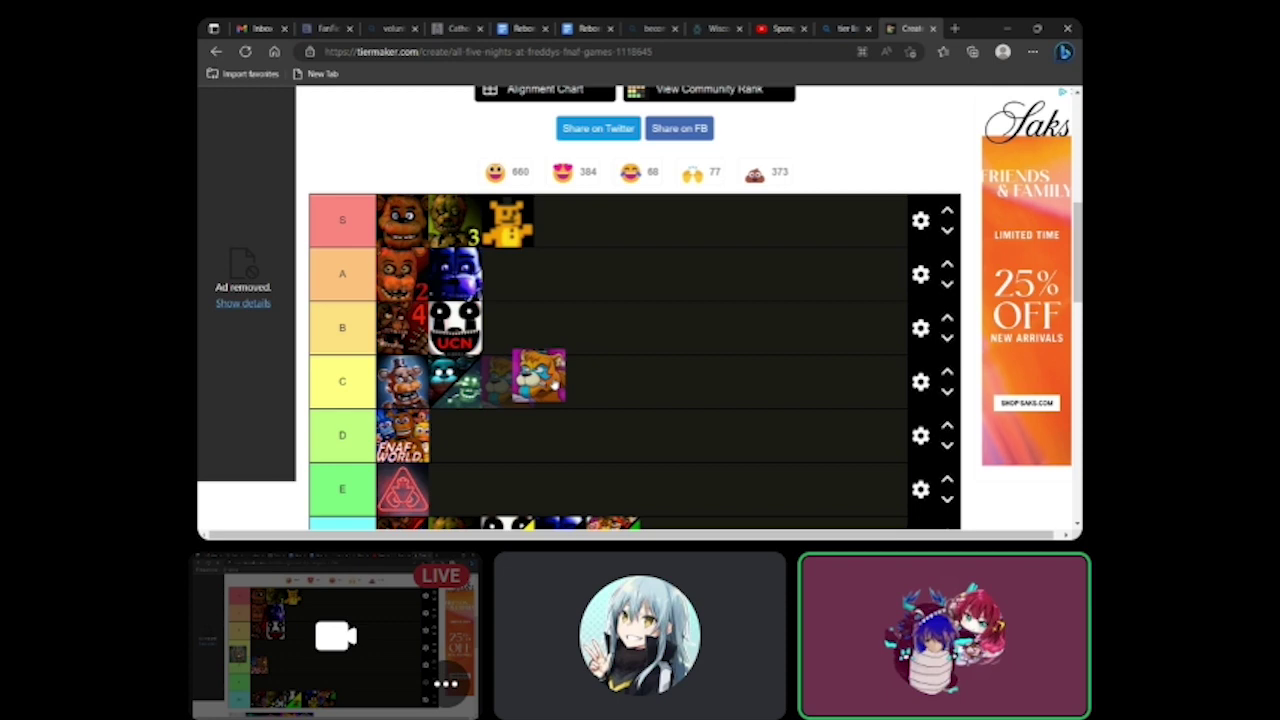
drag(554, 369, 570, 434)
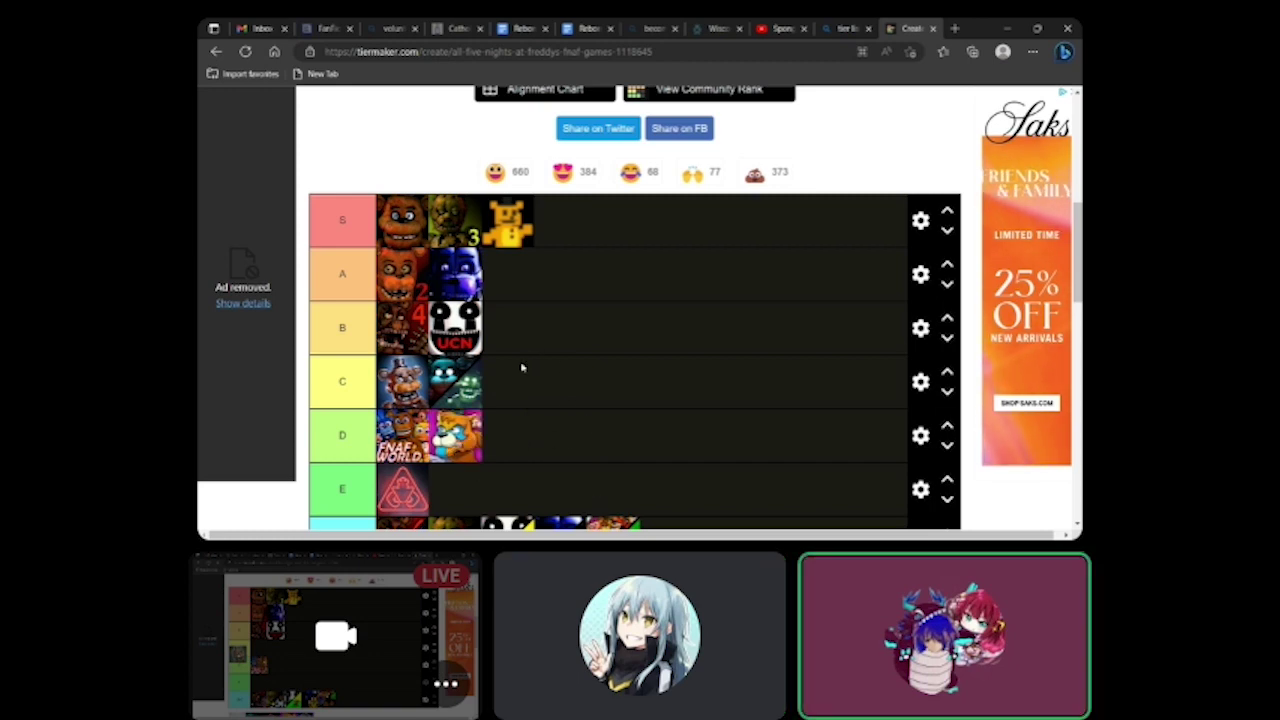
scroll(535, 419, down, 1)
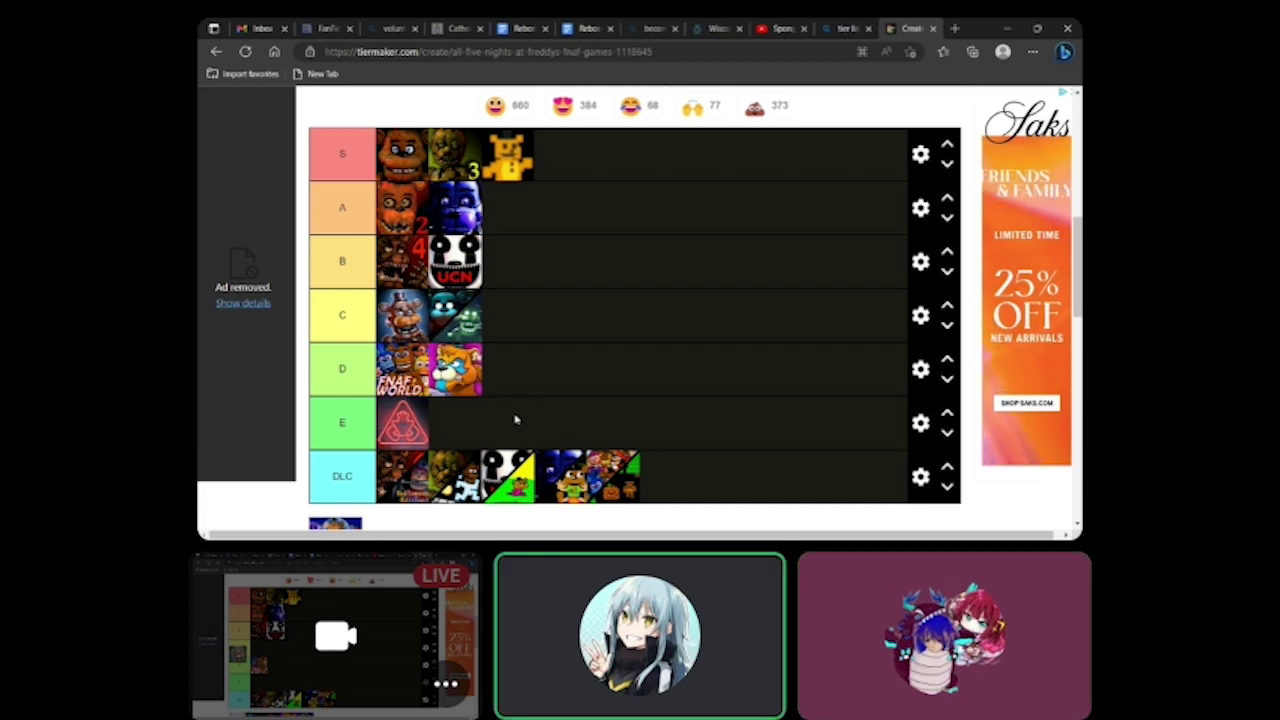
Drag the last unranked tile from below the tiers to the front of the S tier
scroll(414, 450, down, 2)
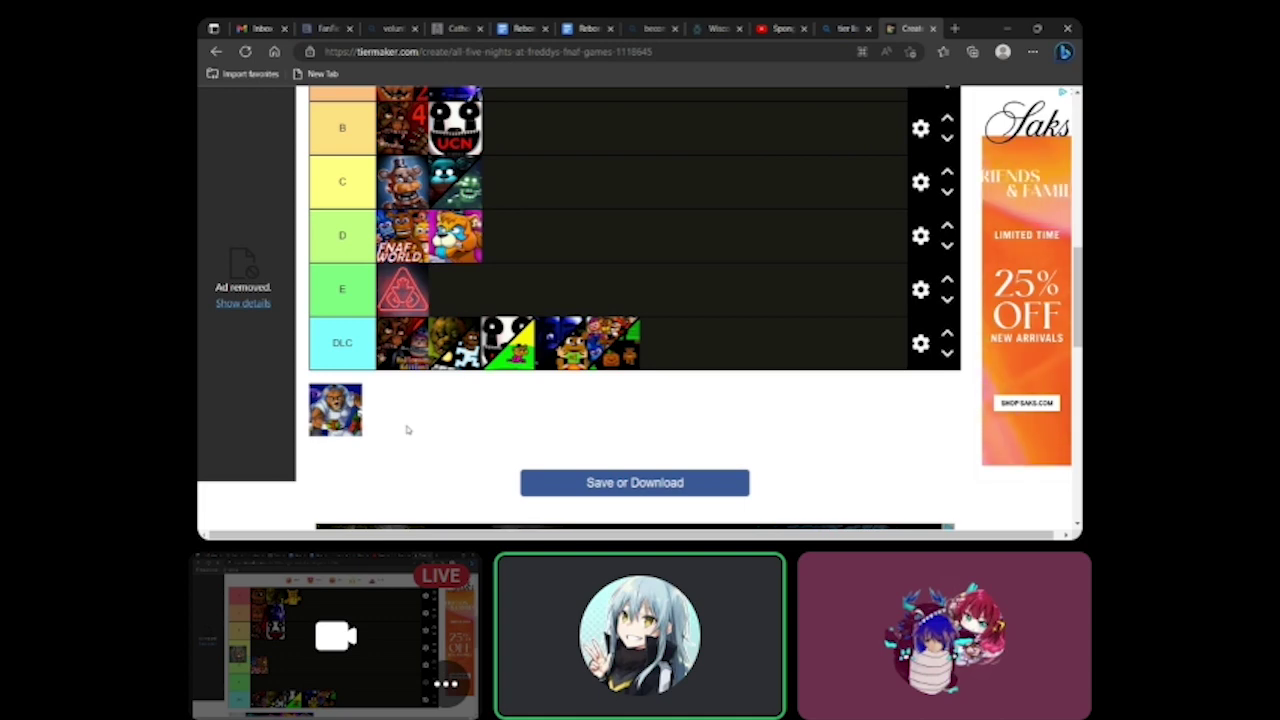
drag(328, 418, 400, 216)
scroll(331, 410, up, 3)
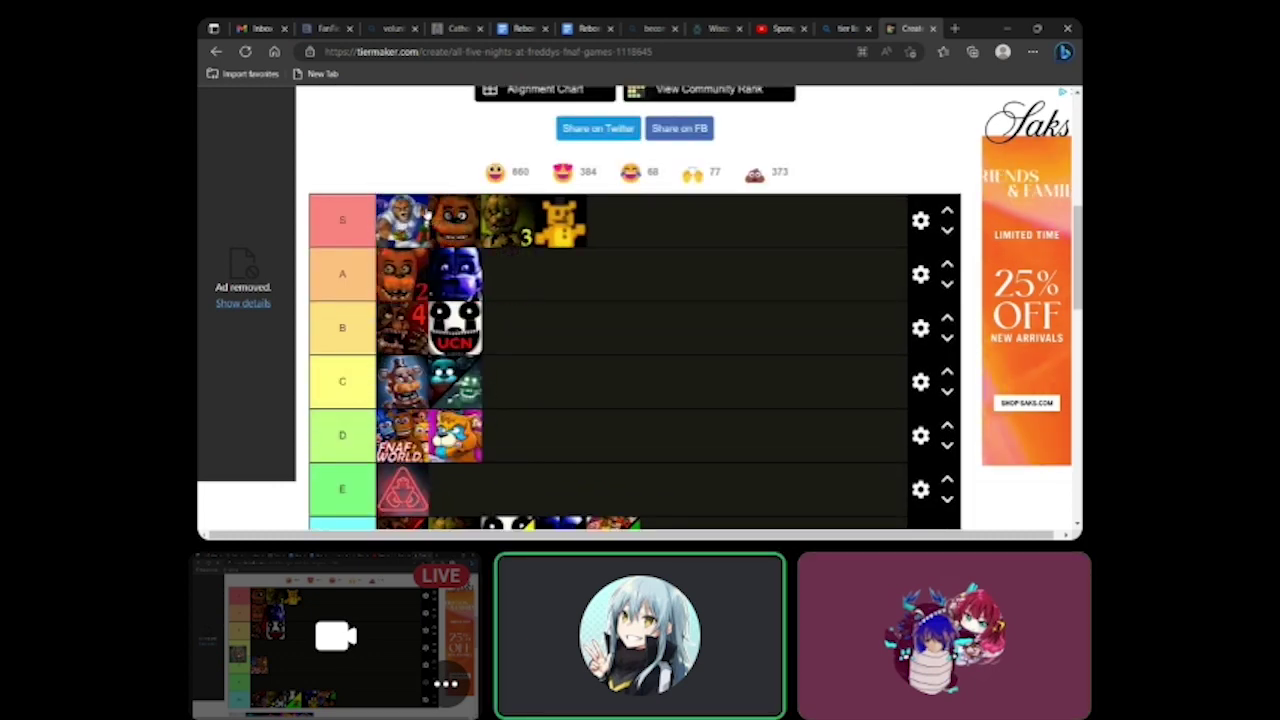